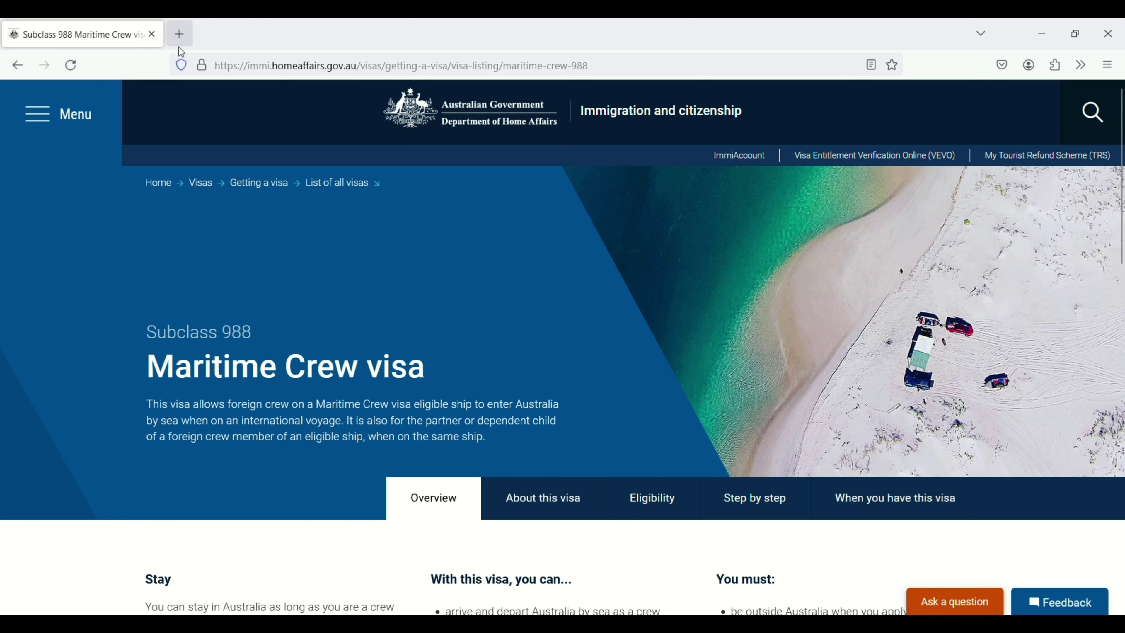
Search the web for 'mcv' in a new browser tab to find the visa application
click(180, 34)
click(344, 266)
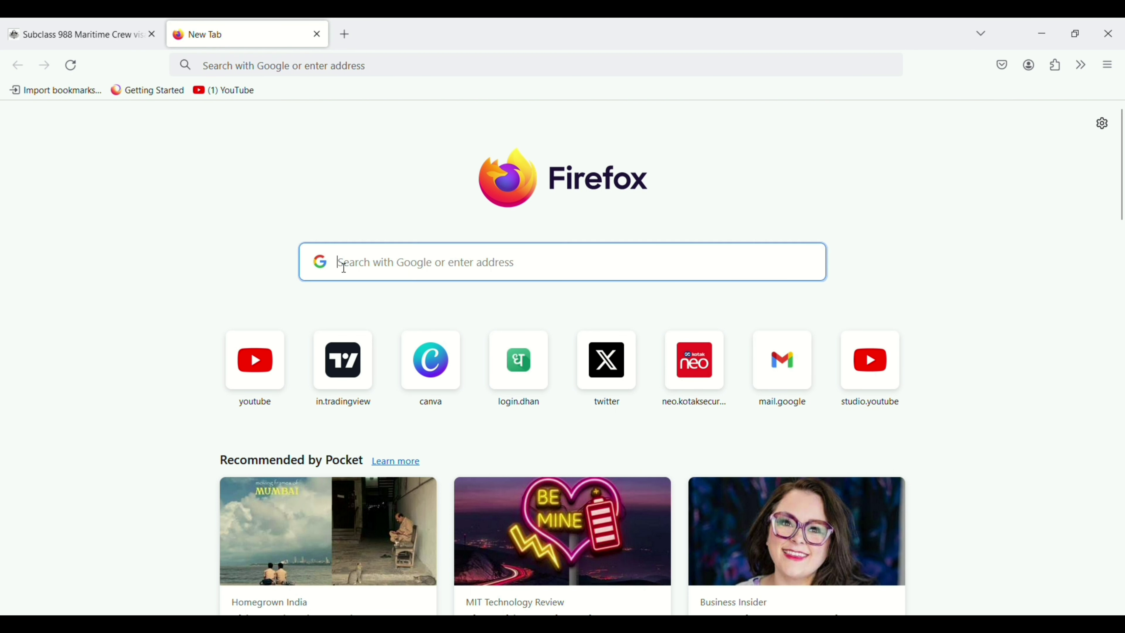
text(mcv)
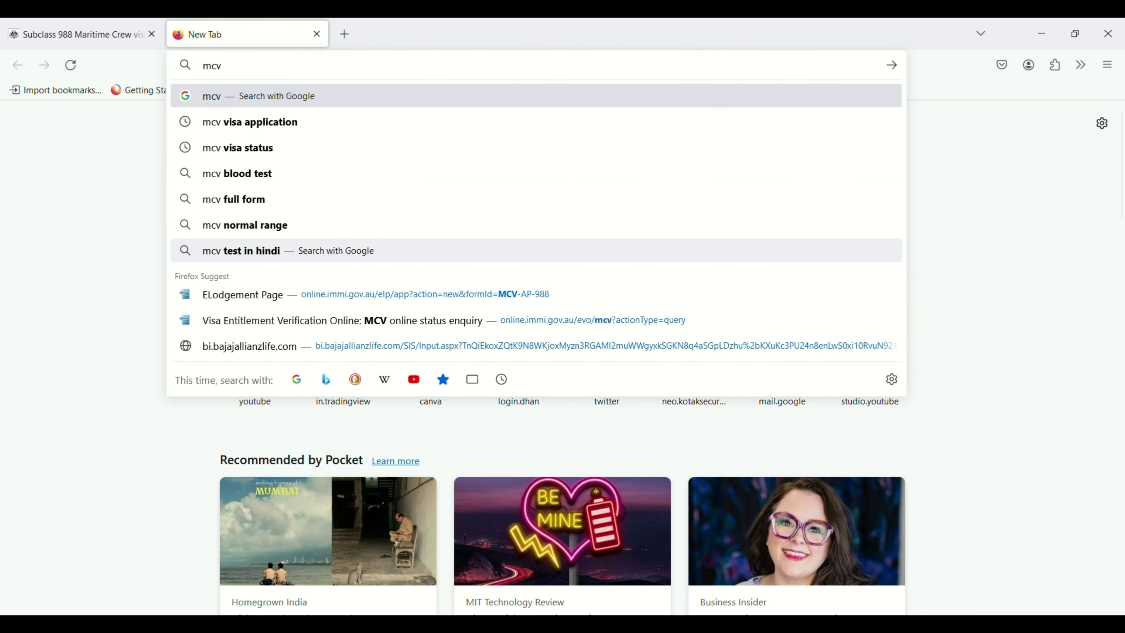
click(338, 128)
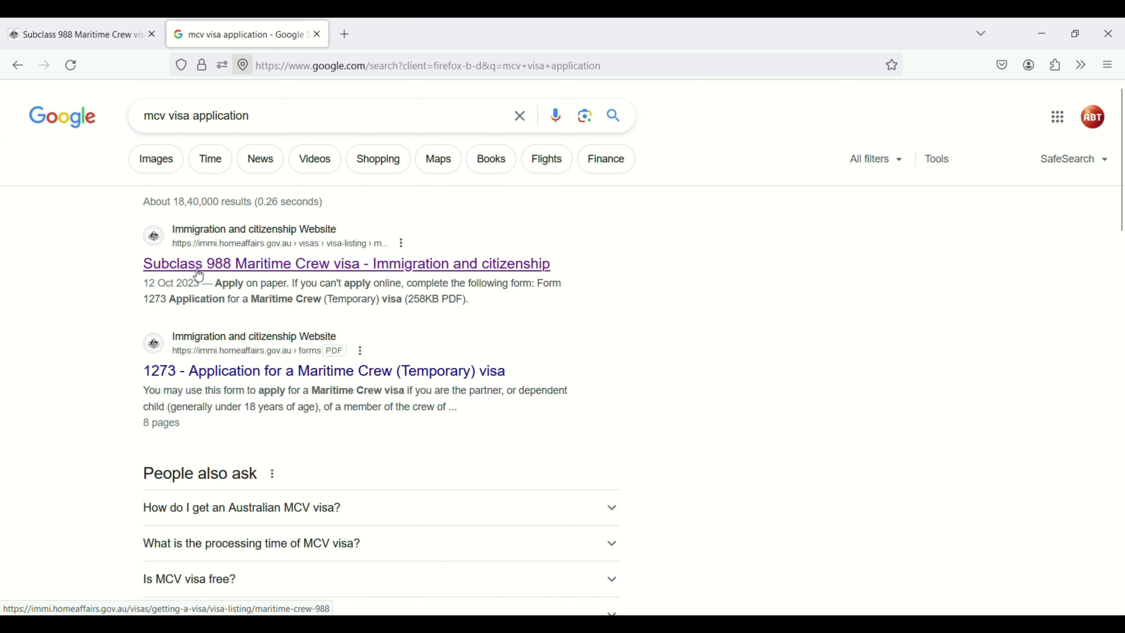
Return to the Maritime Crew visa page, close the search results and start the online application
click(86, 44)
click(316, 34)
scroll(793, 410, down, 10)
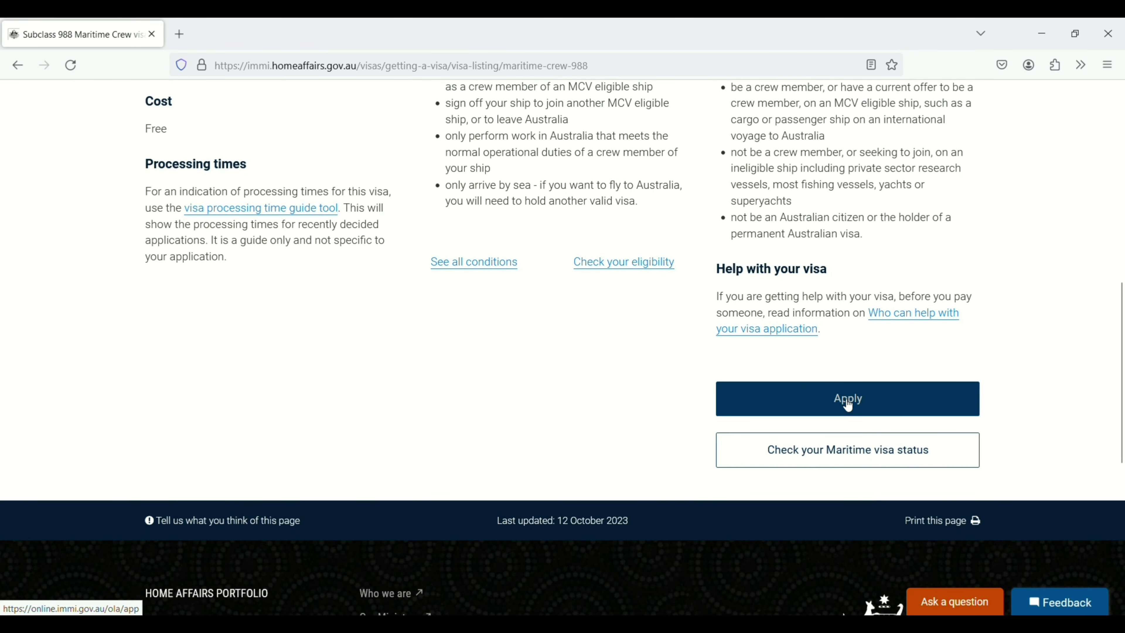
click(852, 404)
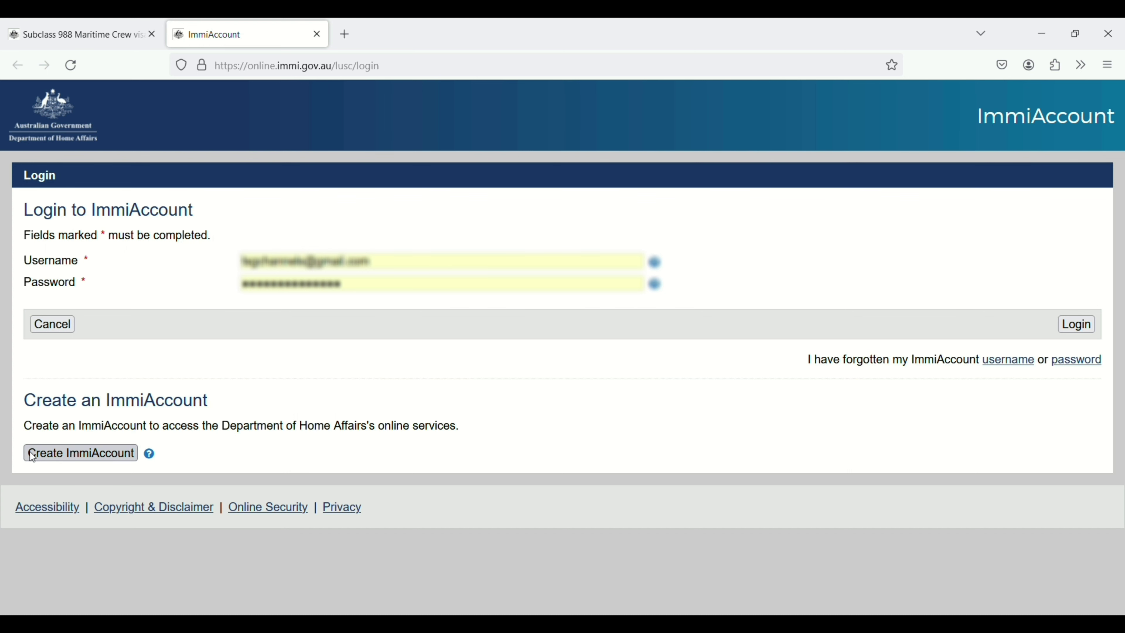
Begin a new ImmiAccount, enter the e-mail address and submit the pasted verification code
click(72, 457)
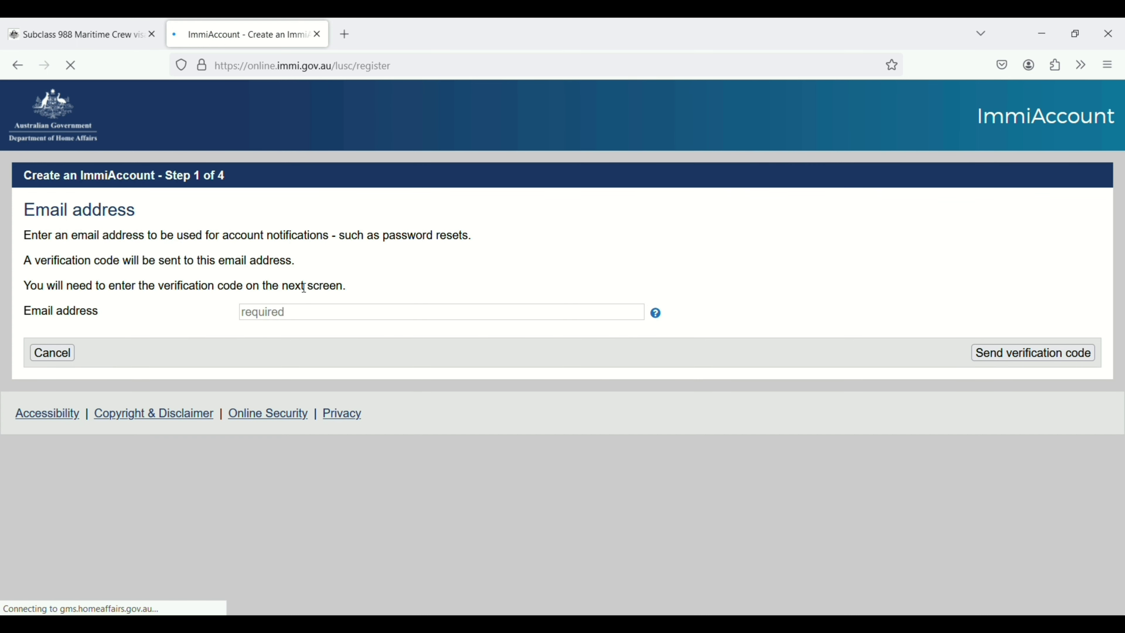
click(568, 318)
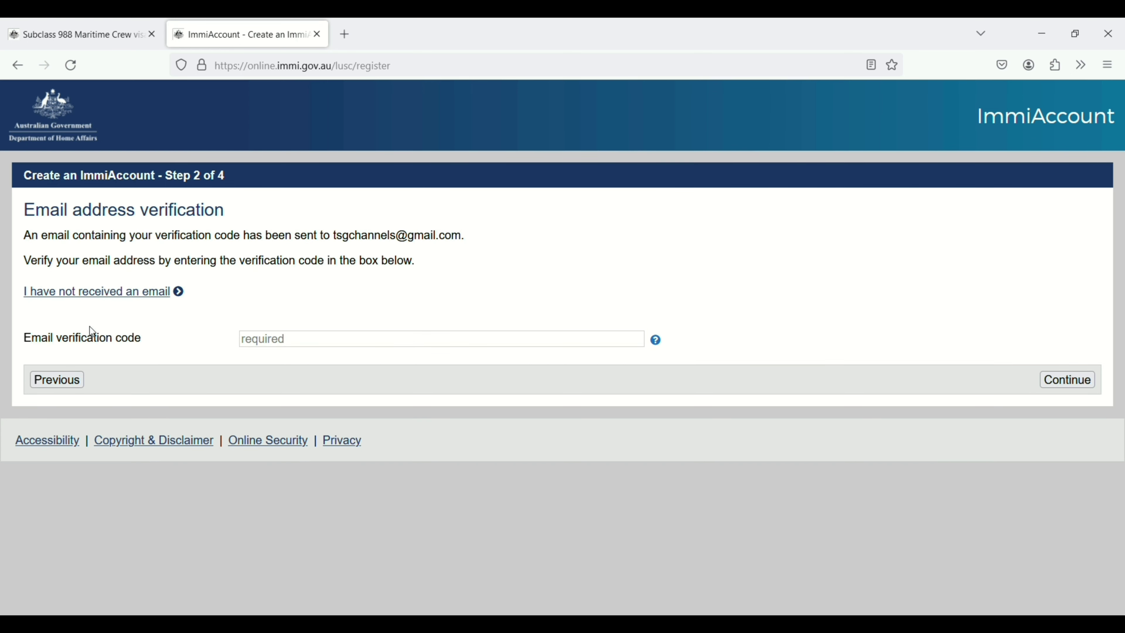
click(283, 348)
key(ctrl+v)
key(Return)
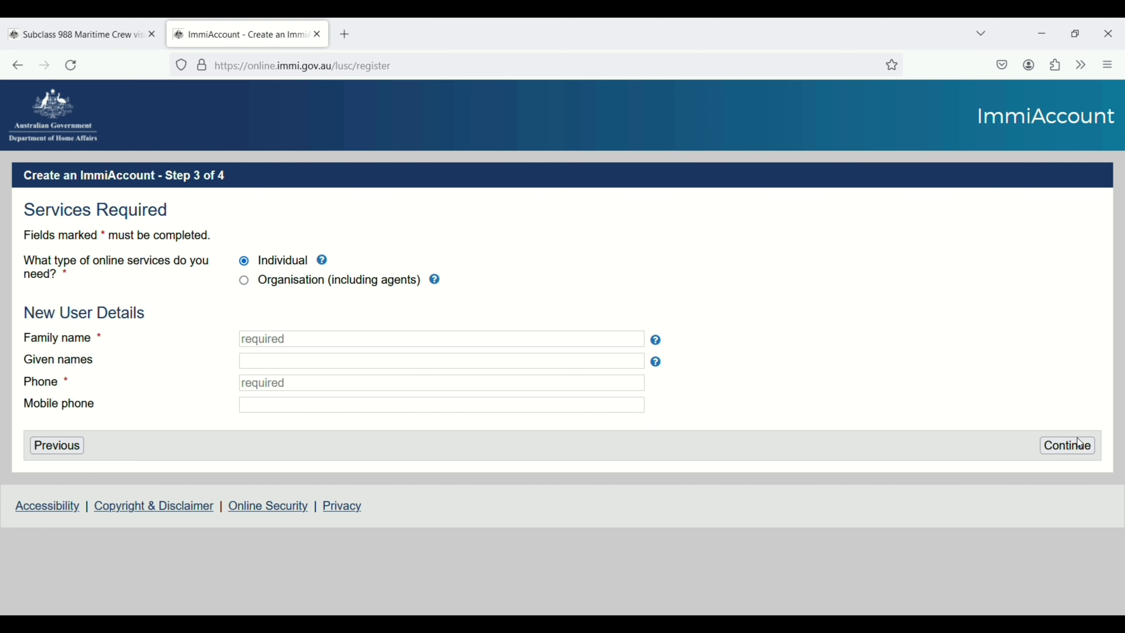
Choose the favourite athlete, favourite holiday destination and first job secret questions
click(1067, 445)
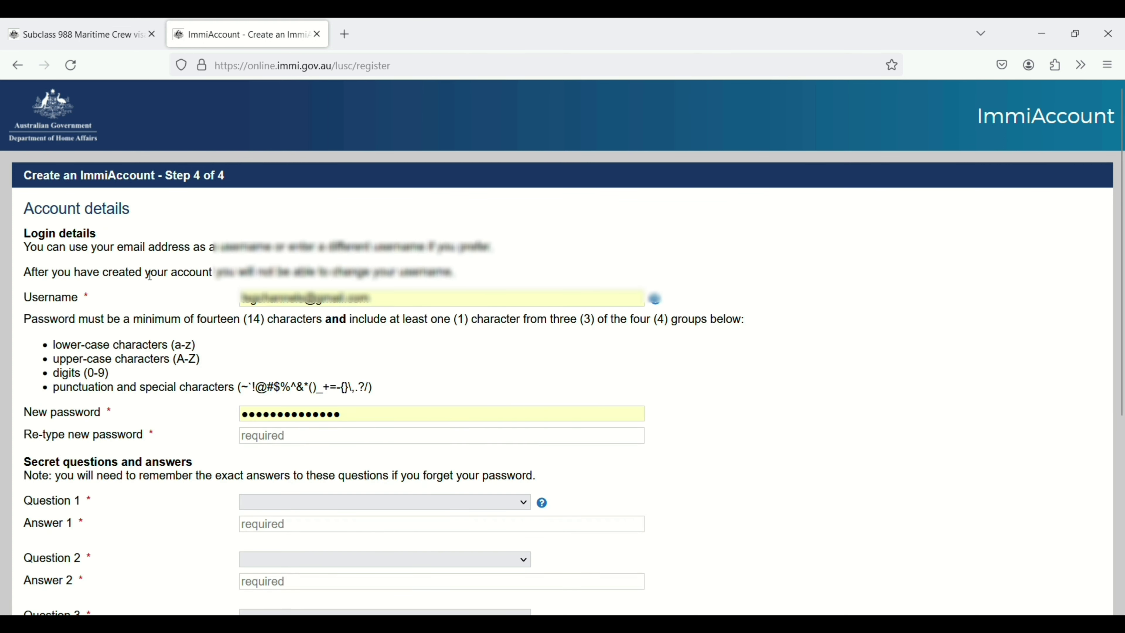
scroll(153, 292, down, 3)
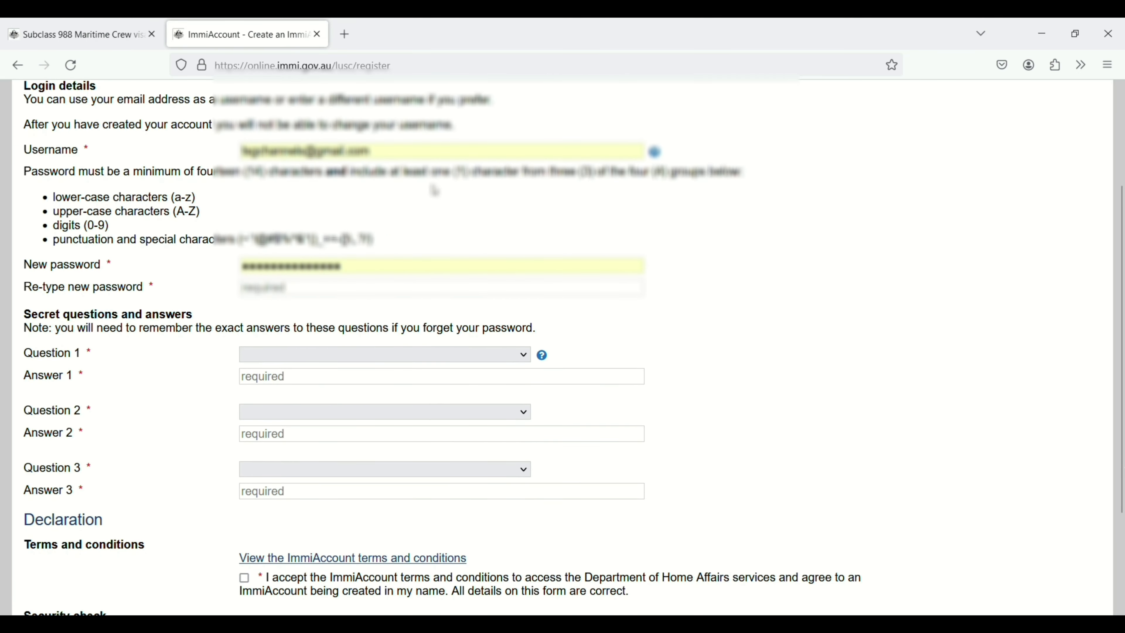
scroll(492, 220, down, 2)
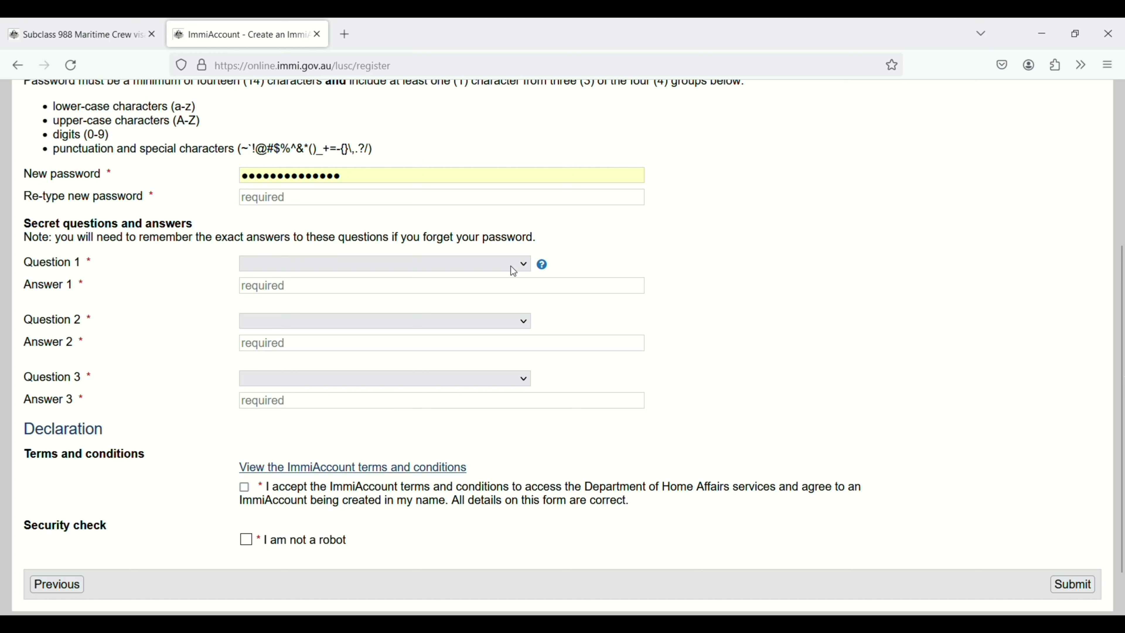
click(524, 269)
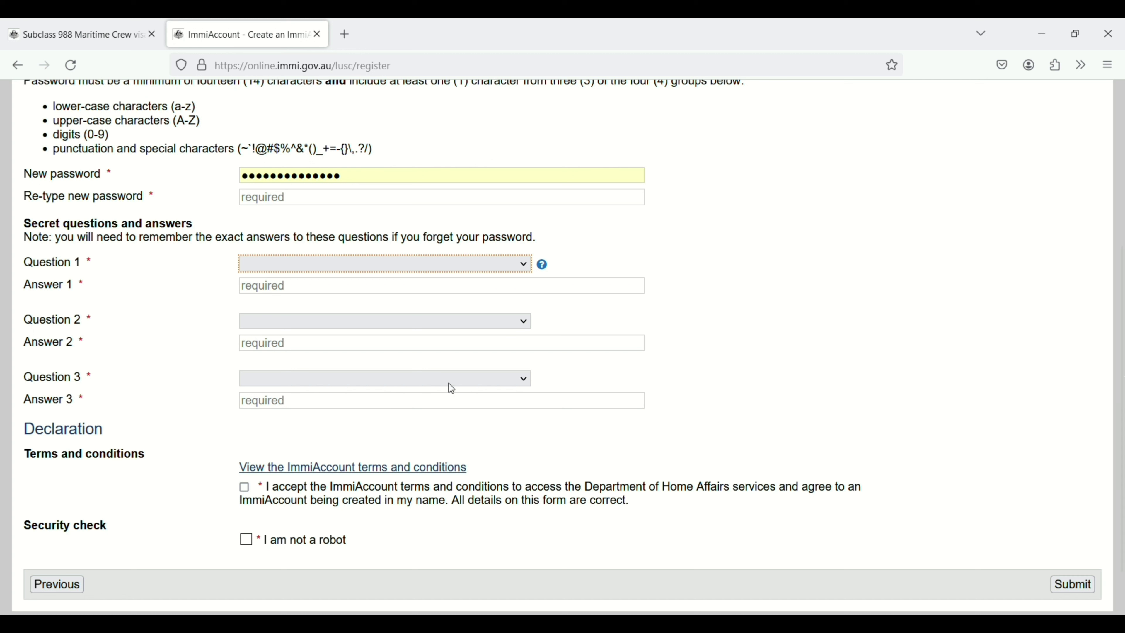
key(Down)
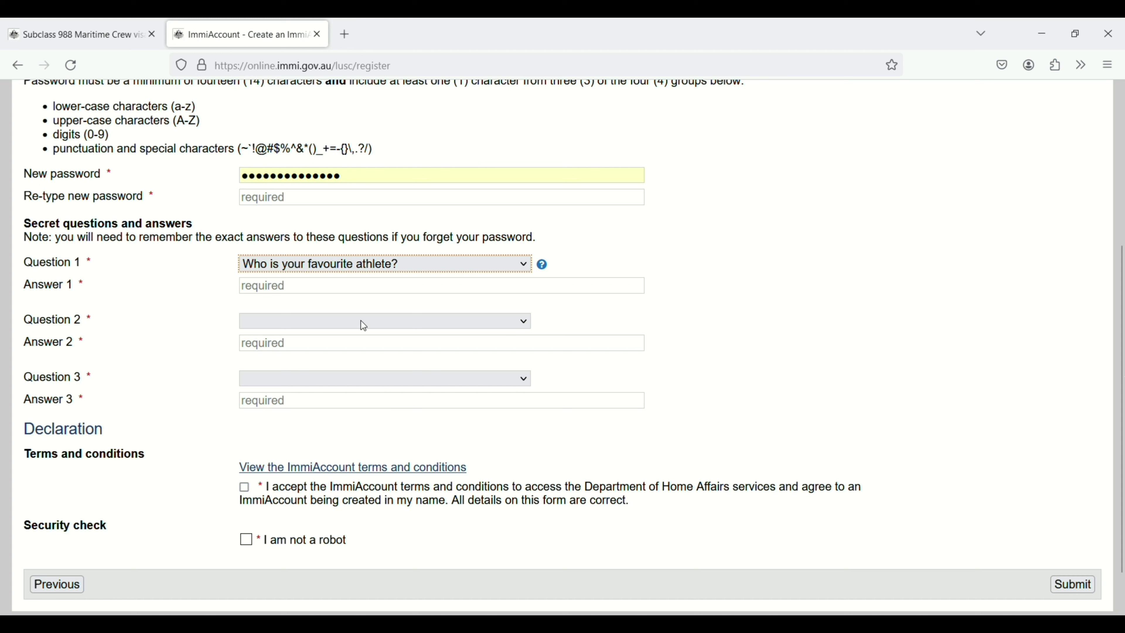
click(528, 322)
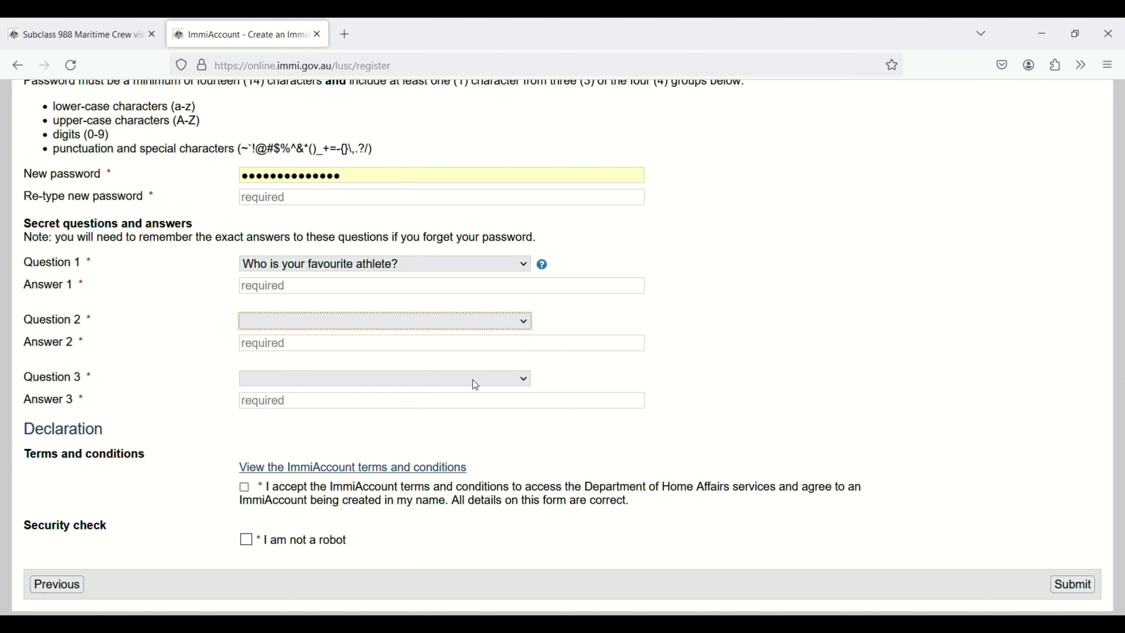
key(Down)
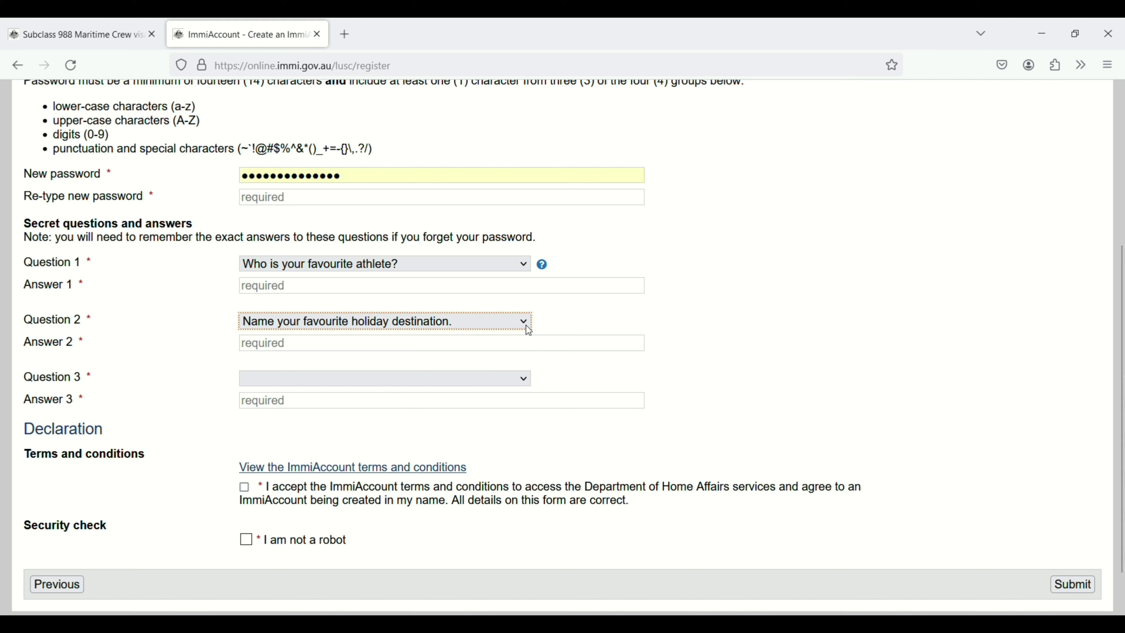
click(473, 383)
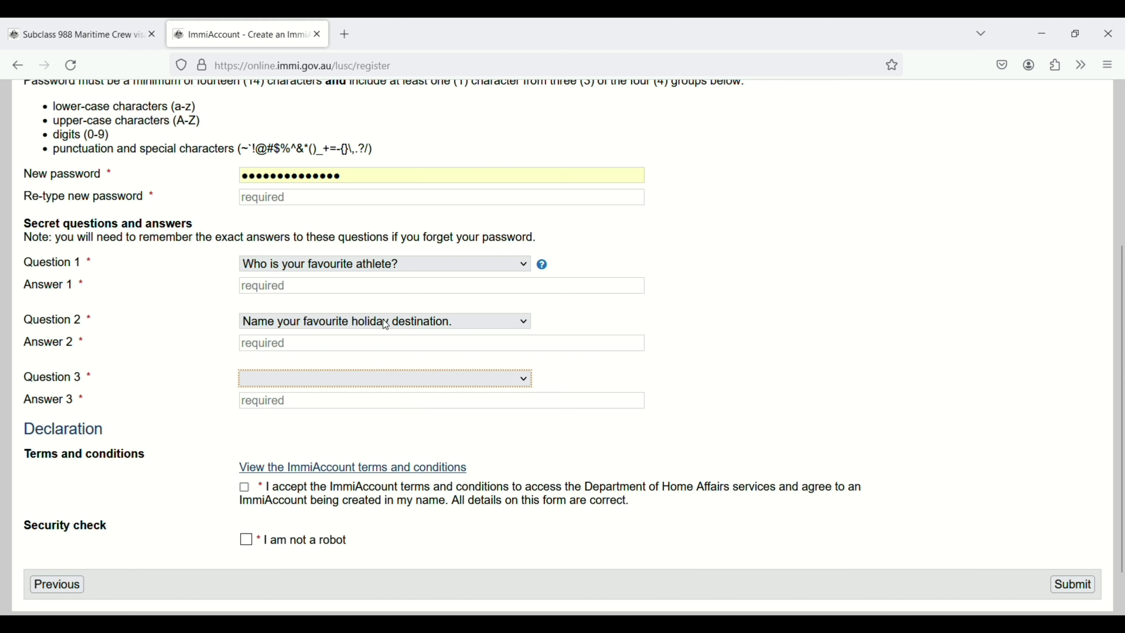
key(Down)
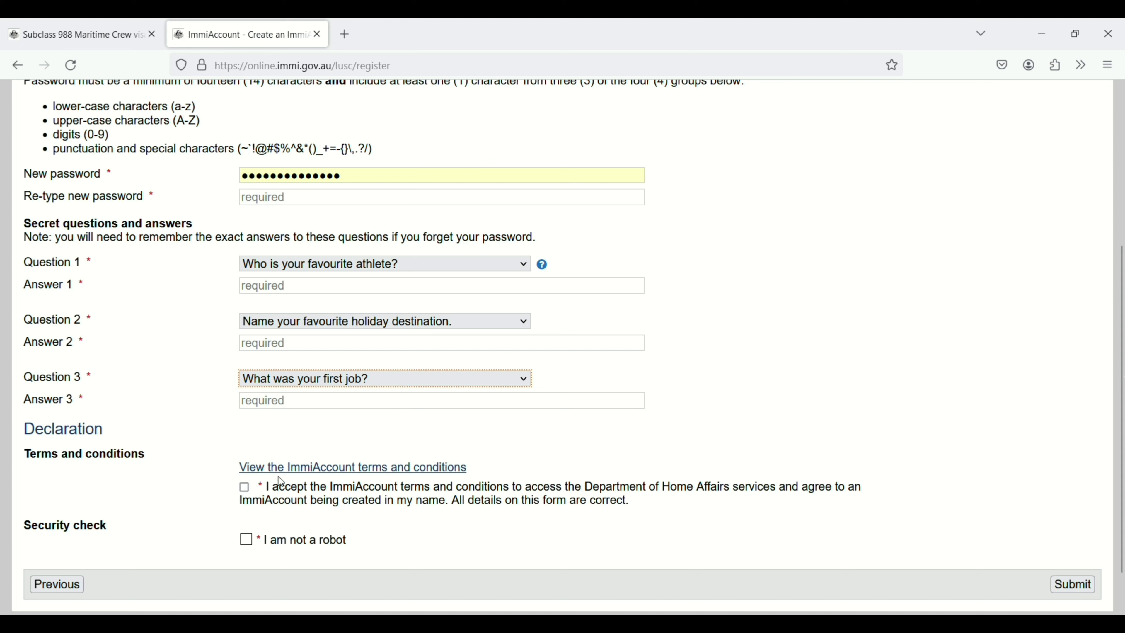
Accept the terms, pass the 'I am not a robot' check and submit the account form
click(248, 488)
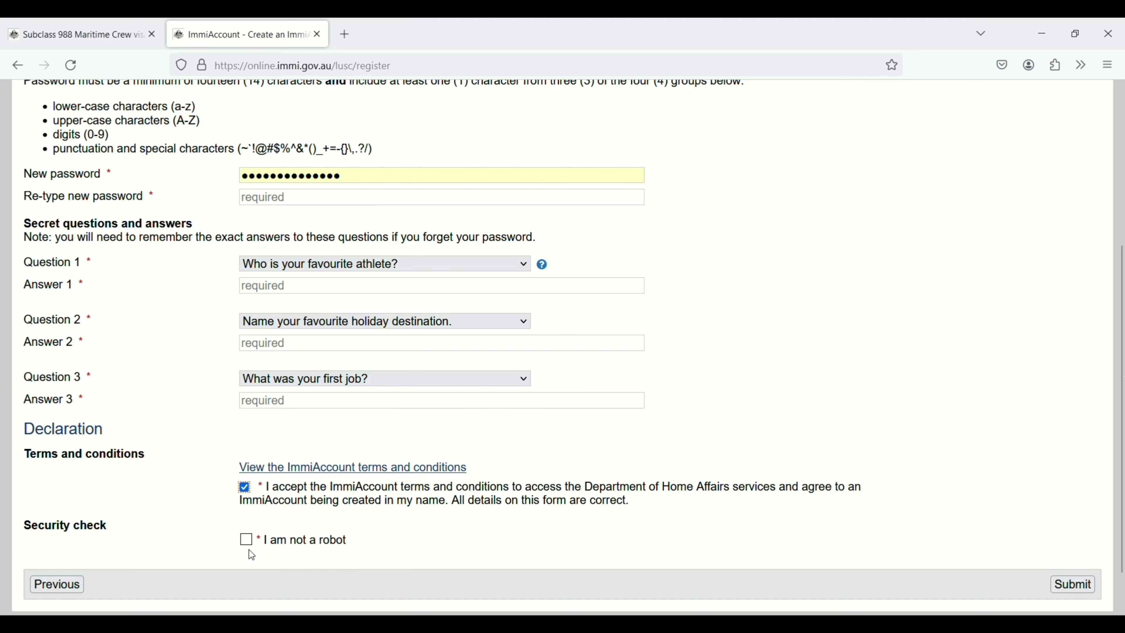
click(245, 540)
click(1067, 581)
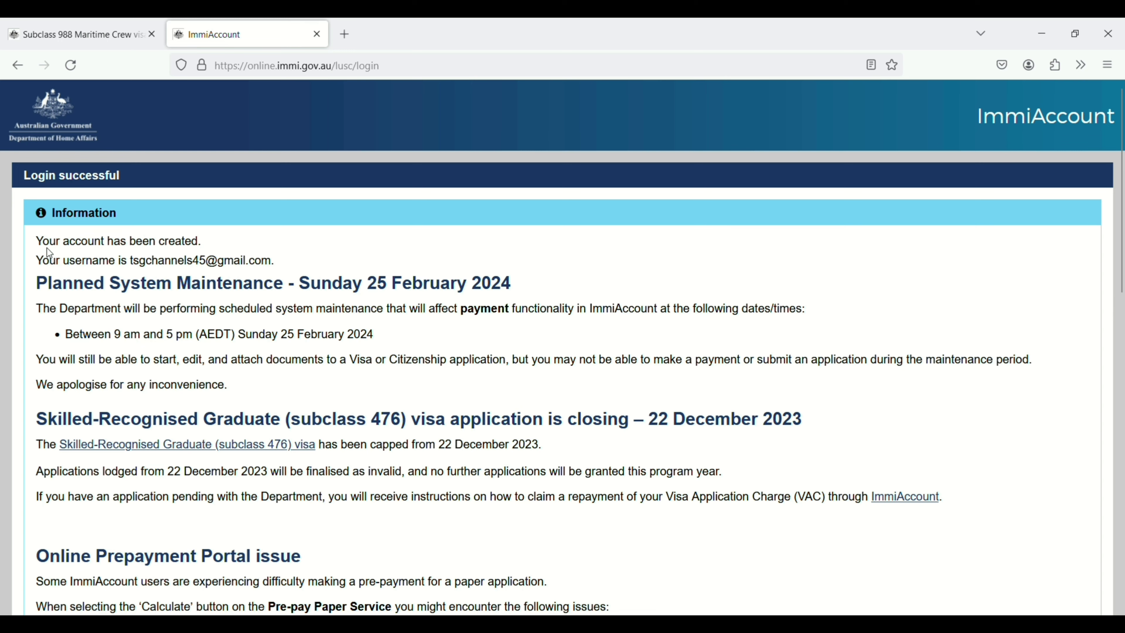
Start a new Maritime Crew Visa (988) application from the Air & Sea Crew options
scroll(290, 377, down, 12)
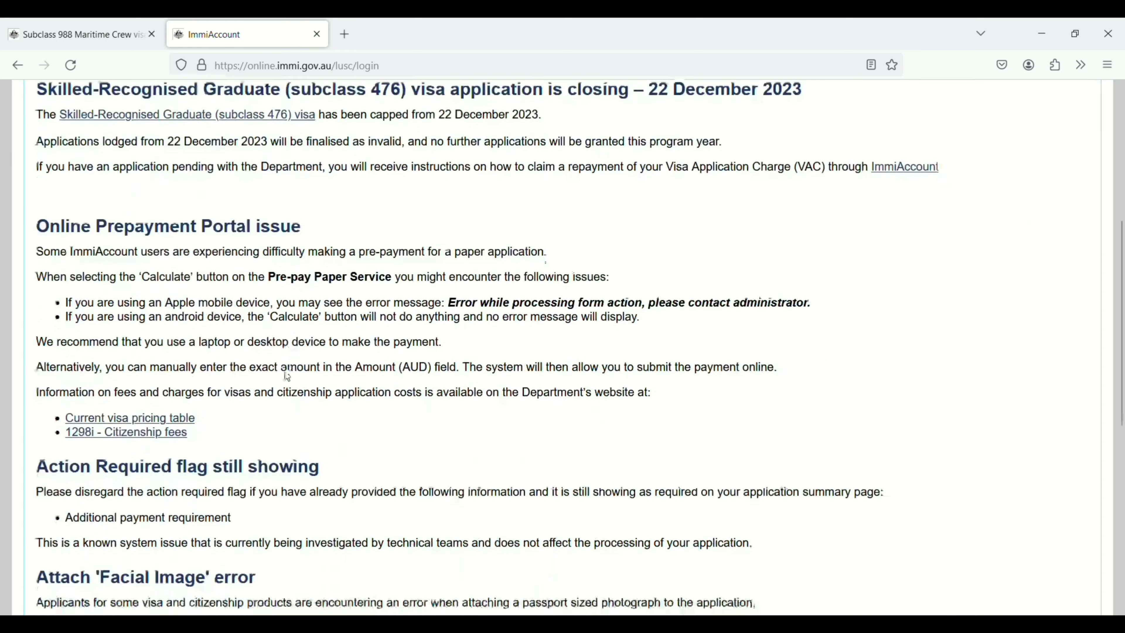
scroll(291, 377, down, 3)
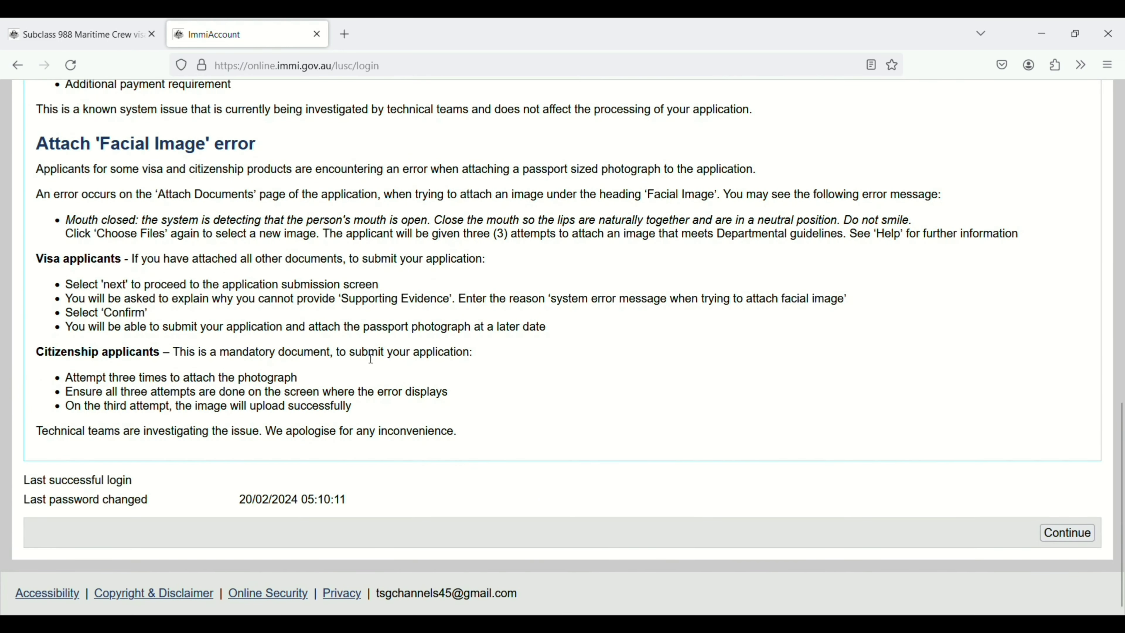
click(1089, 534)
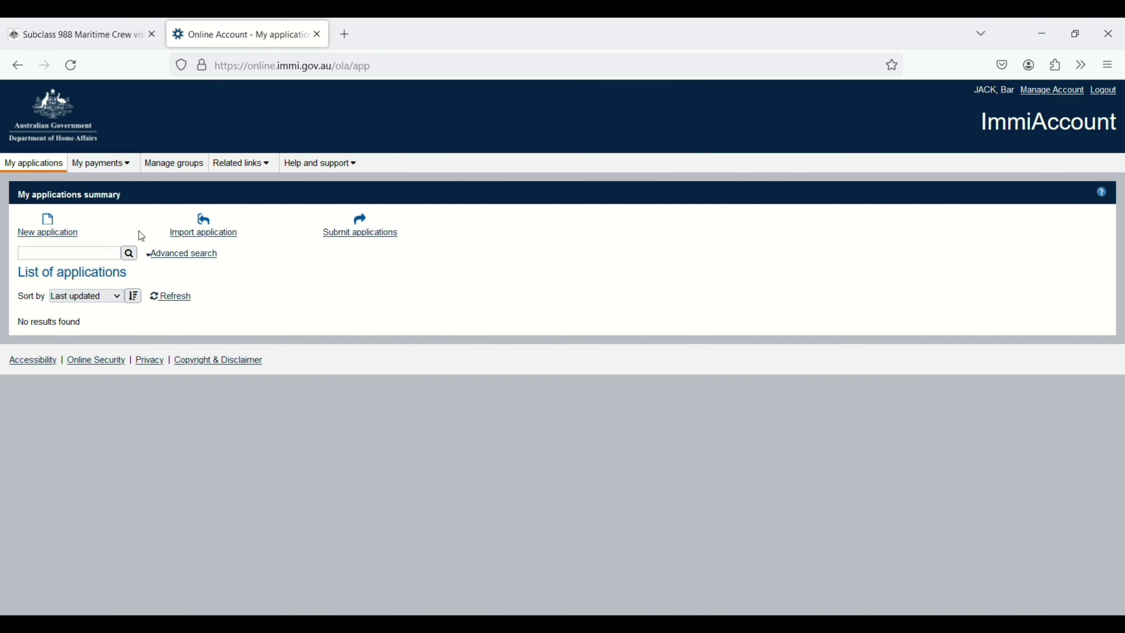
click(46, 231)
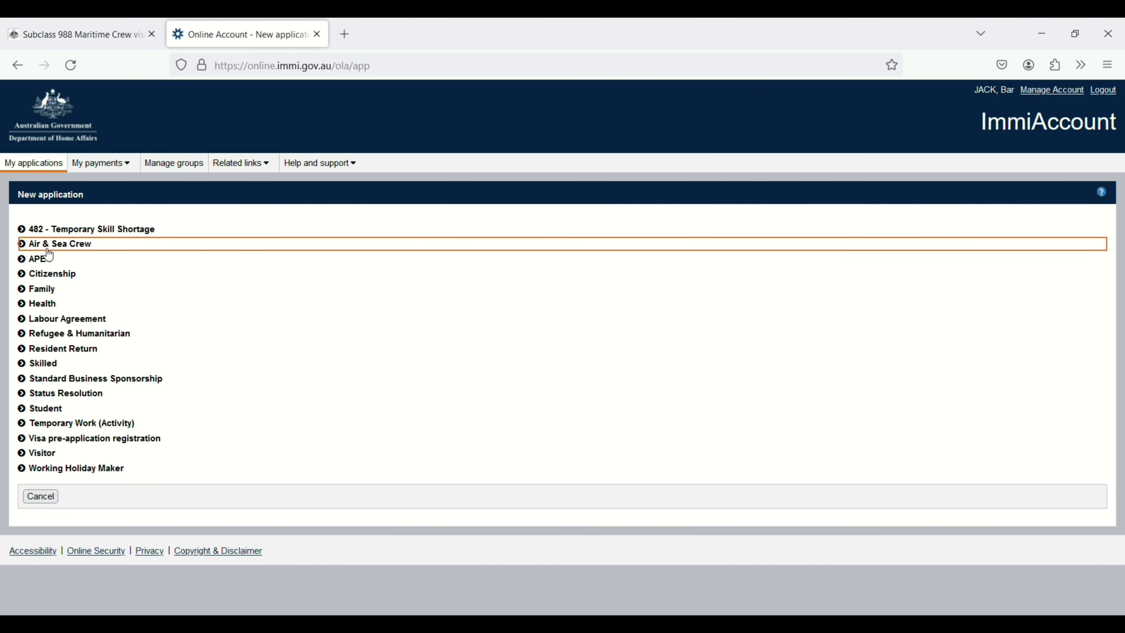
click(68, 248)
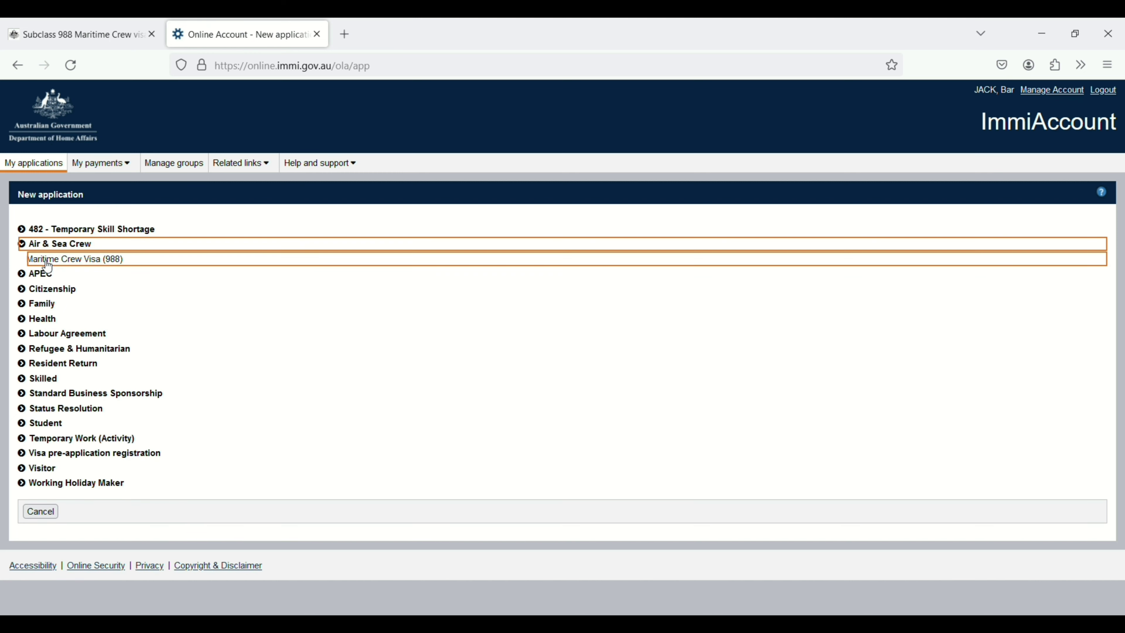
click(93, 261)
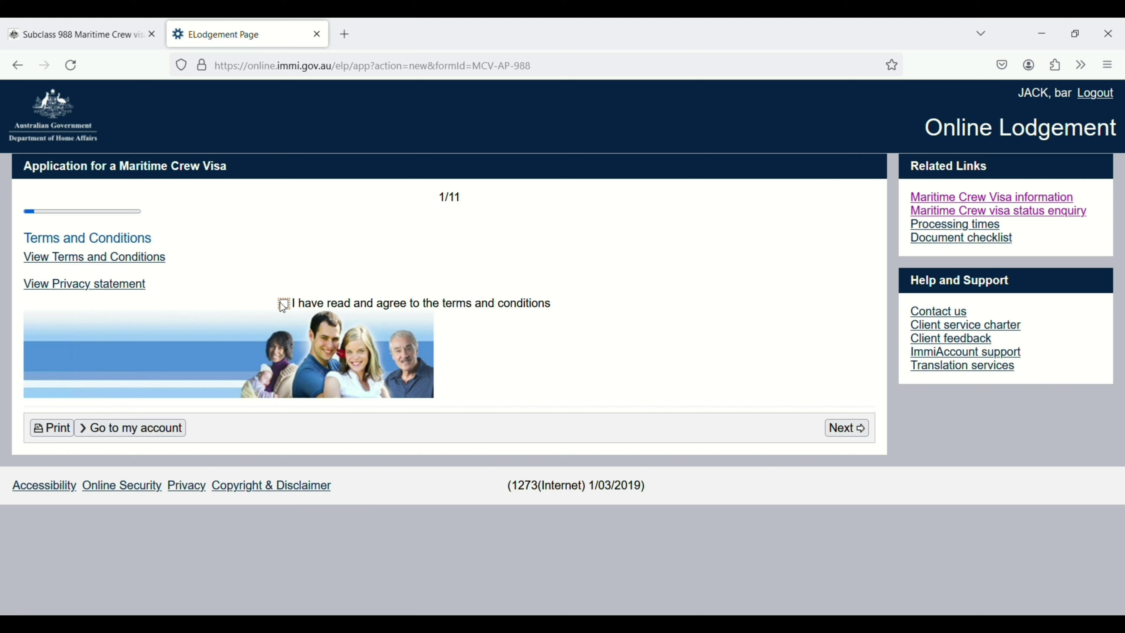
On page 2, record a crew member currently in INDIA with intended arrival 01 Apr 2024
click(846, 427)
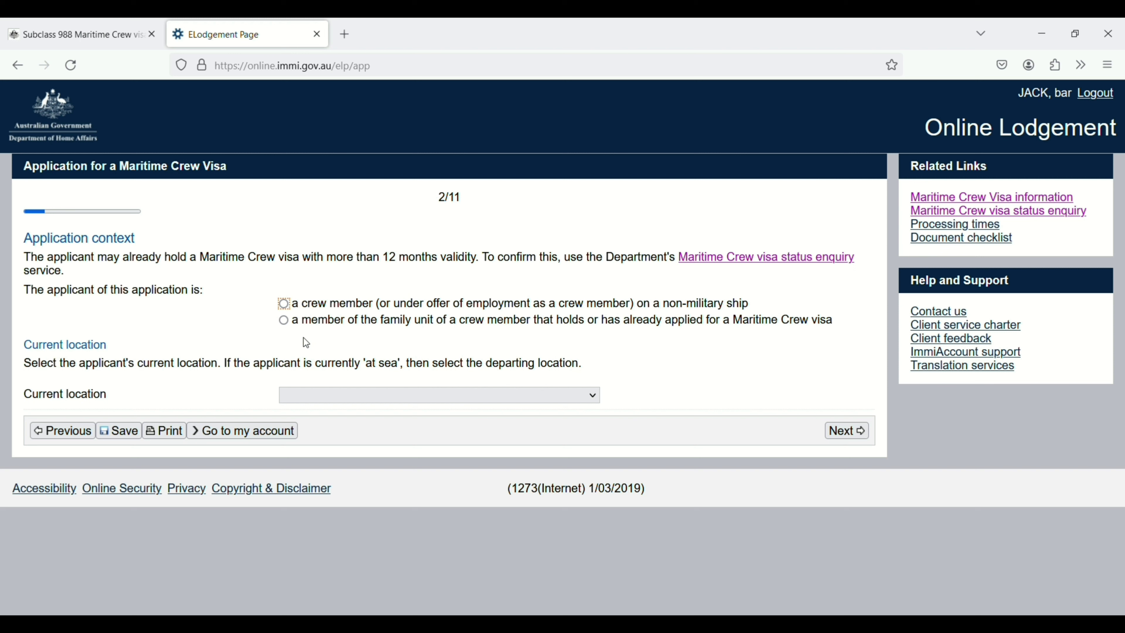
click(284, 304)
click(596, 397)
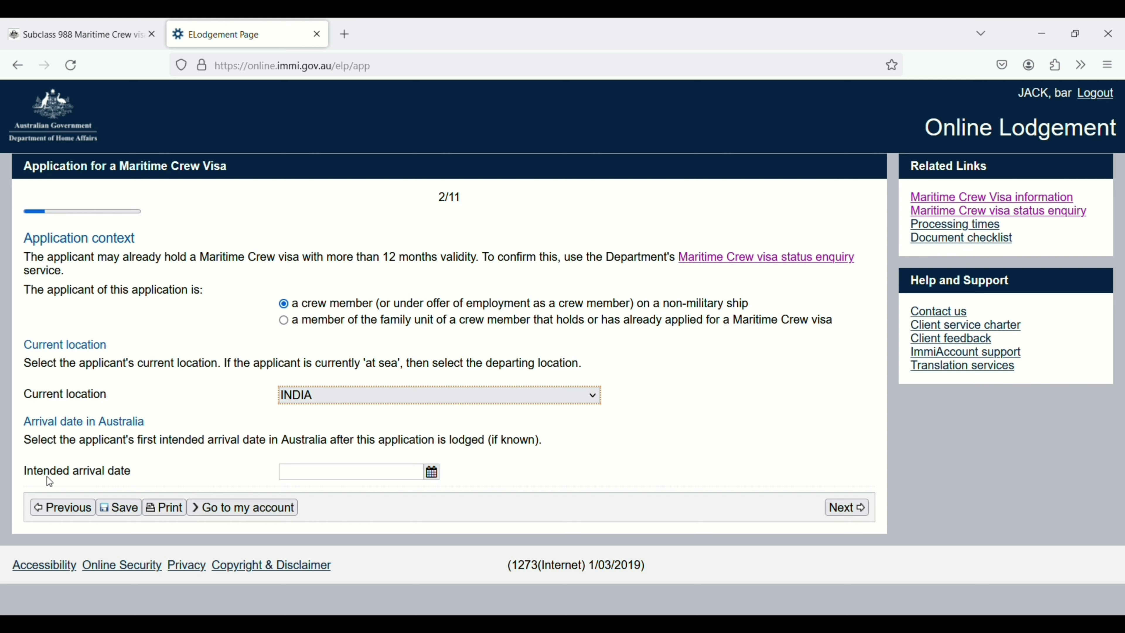
click(350, 472)
text(01 Apr 2024)
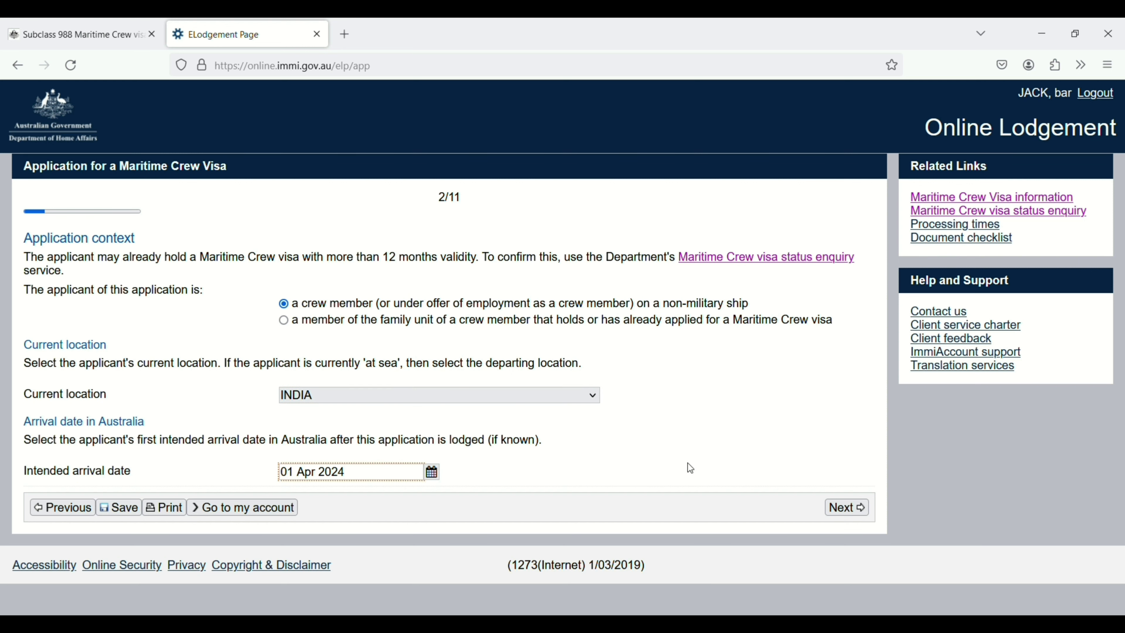
click(837, 509)
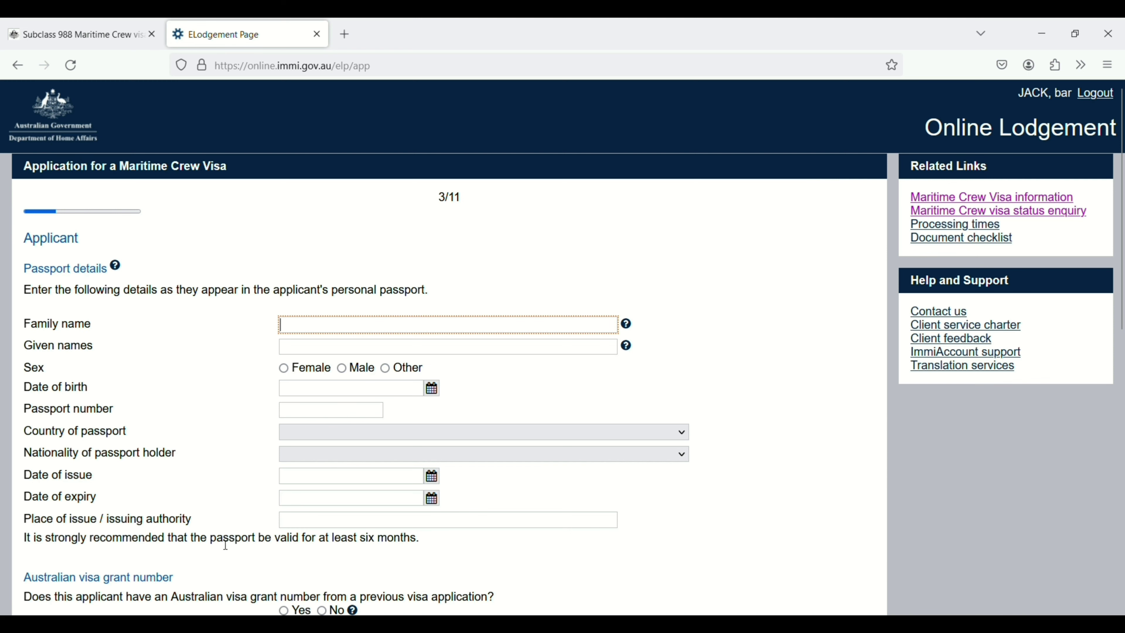
Answer No to the Australian visa grant number and national identity card questions
scroll(226, 527, down, 5)
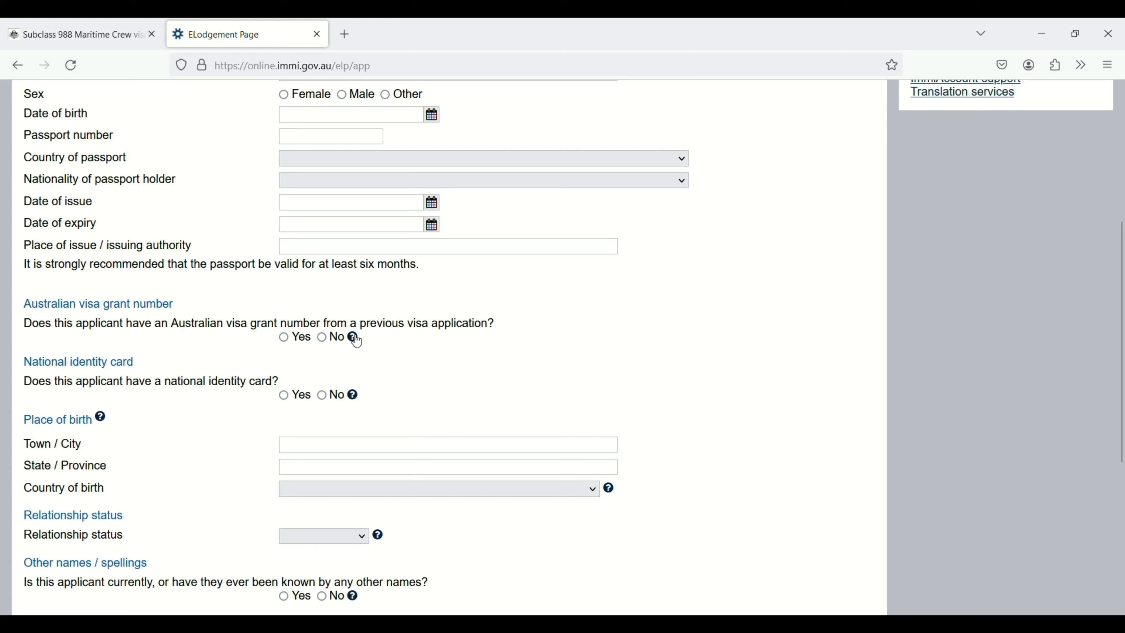
click(284, 339)
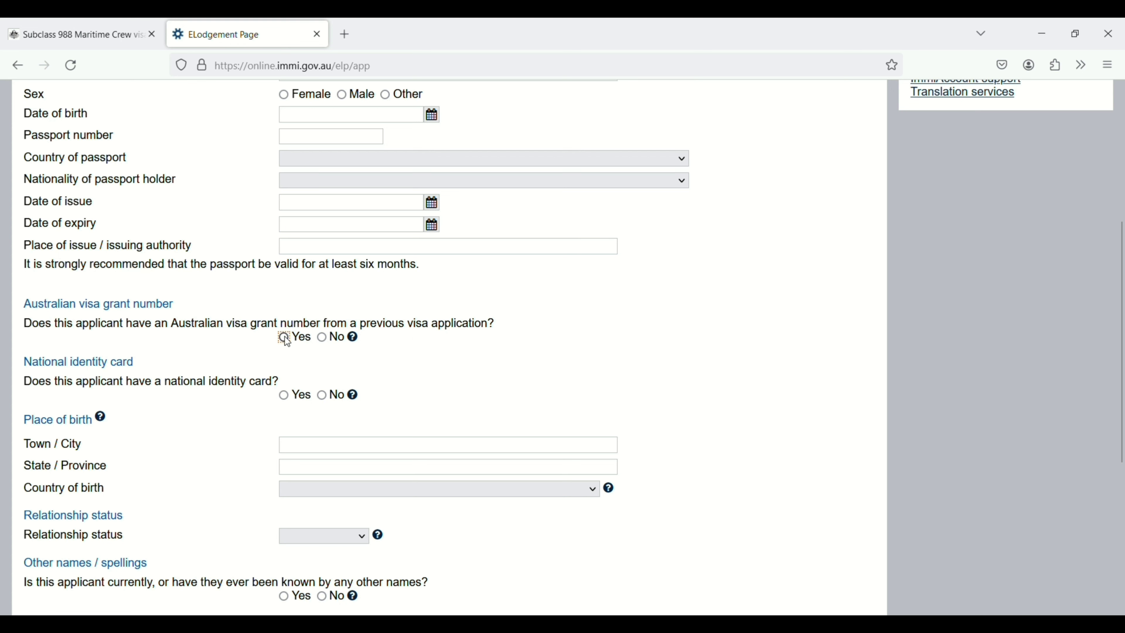
click(322, 337)
click(284, 396)
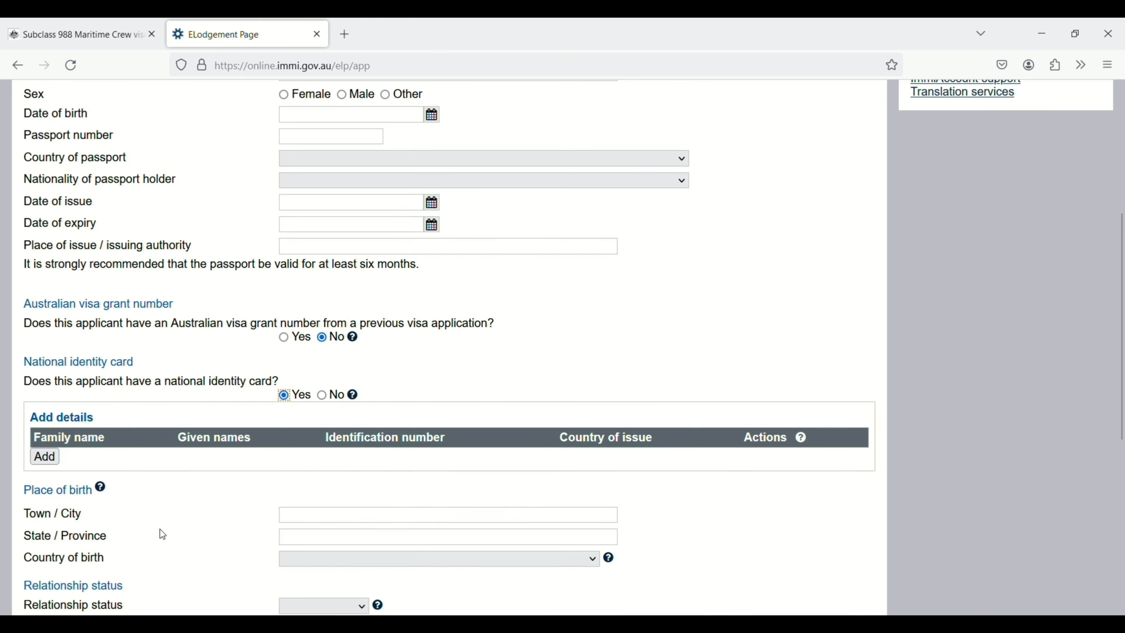
scroll(175, 558, down, 3)
scroll(177, 559, up, 2)
click(322, 350)
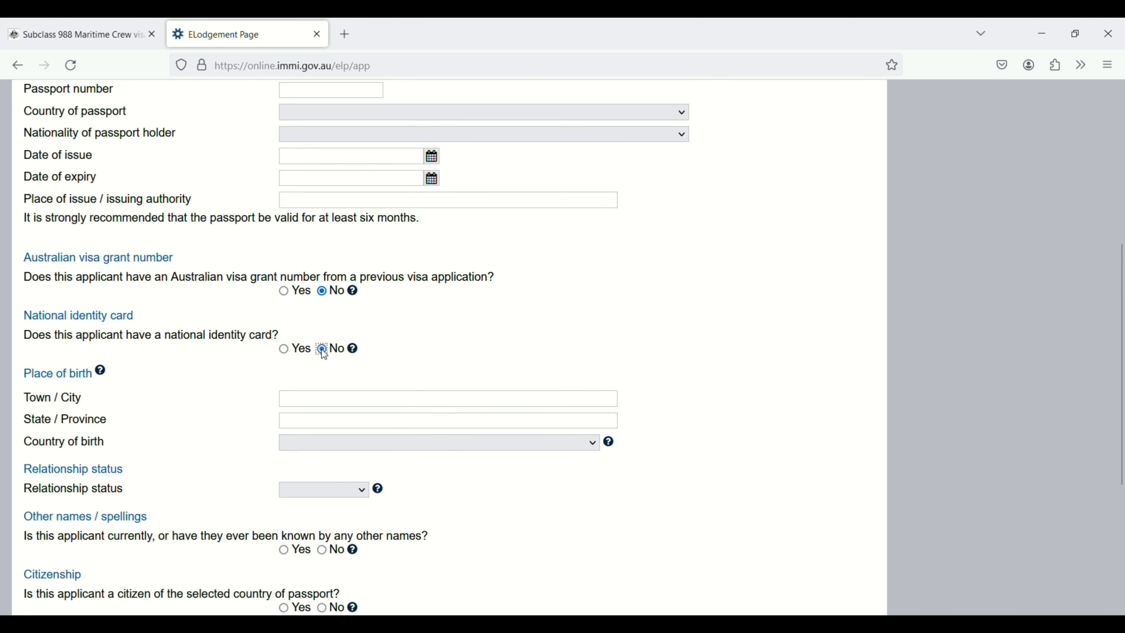
Answer No to the other names question and advance to critical data confirmation
scroll(417, 363, down, 2)
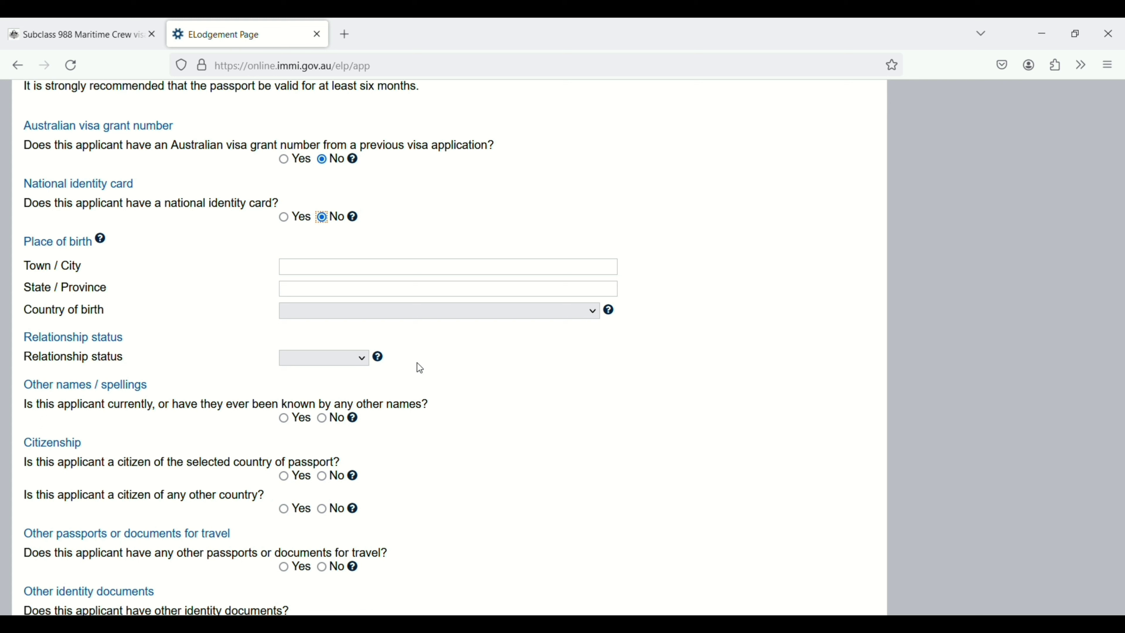
click(350, 365)
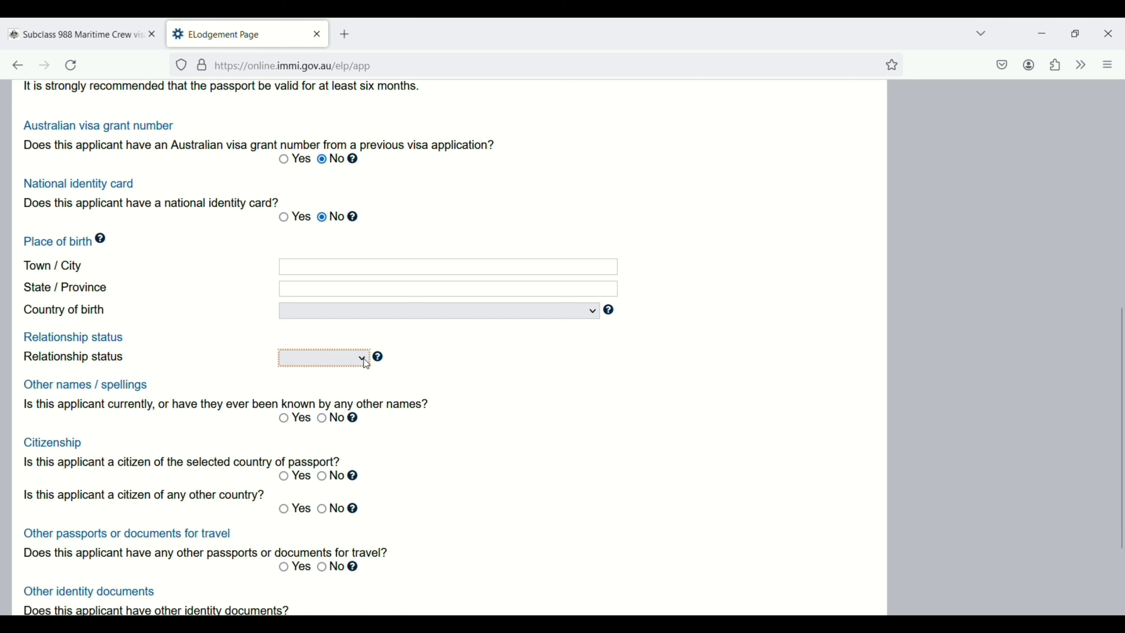
click(434, 462)
scroll(435, 464, down, 2)
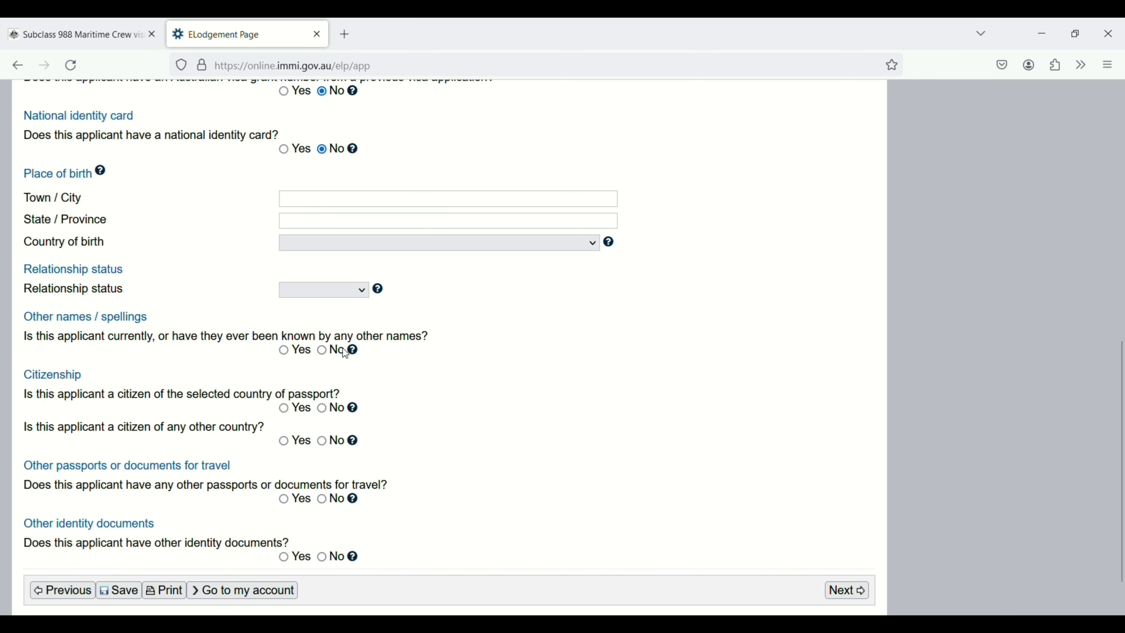
click(322, 351)
scroll(216, 453, down, 2)
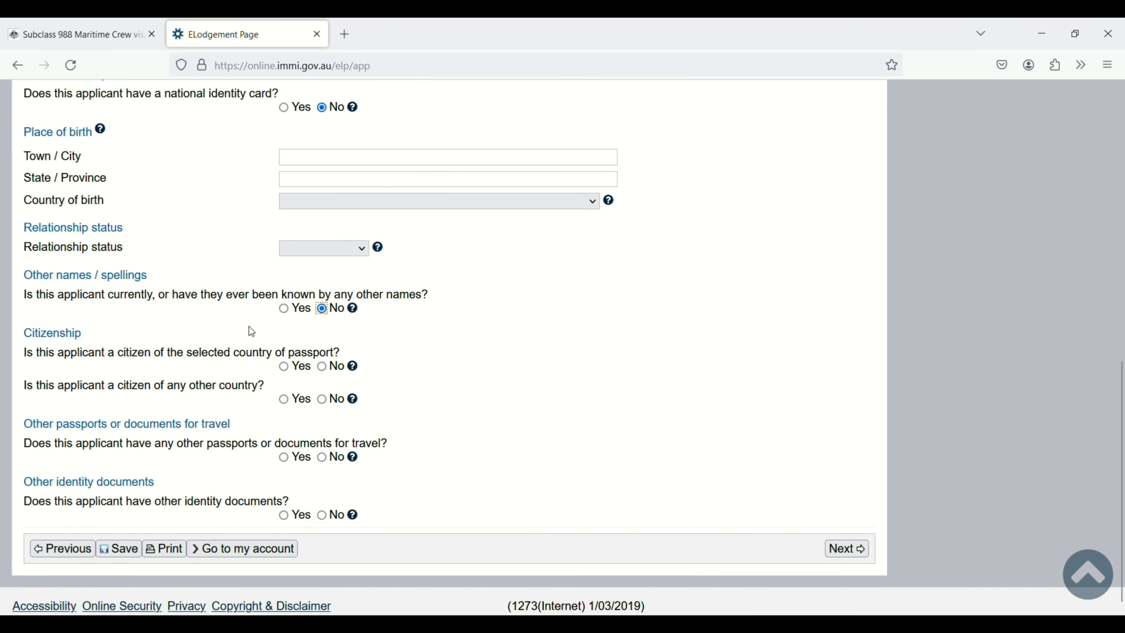
click(832, 554)
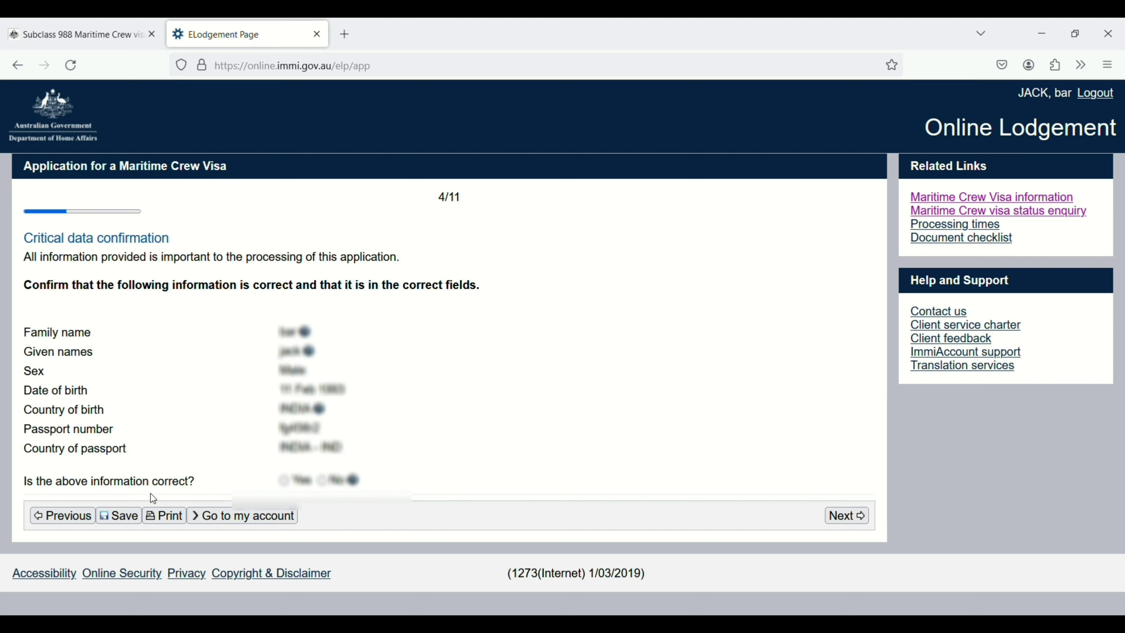
Confirm the critical data, then set residence to INDIA and the office to India, New Delhi
click(283, 481)
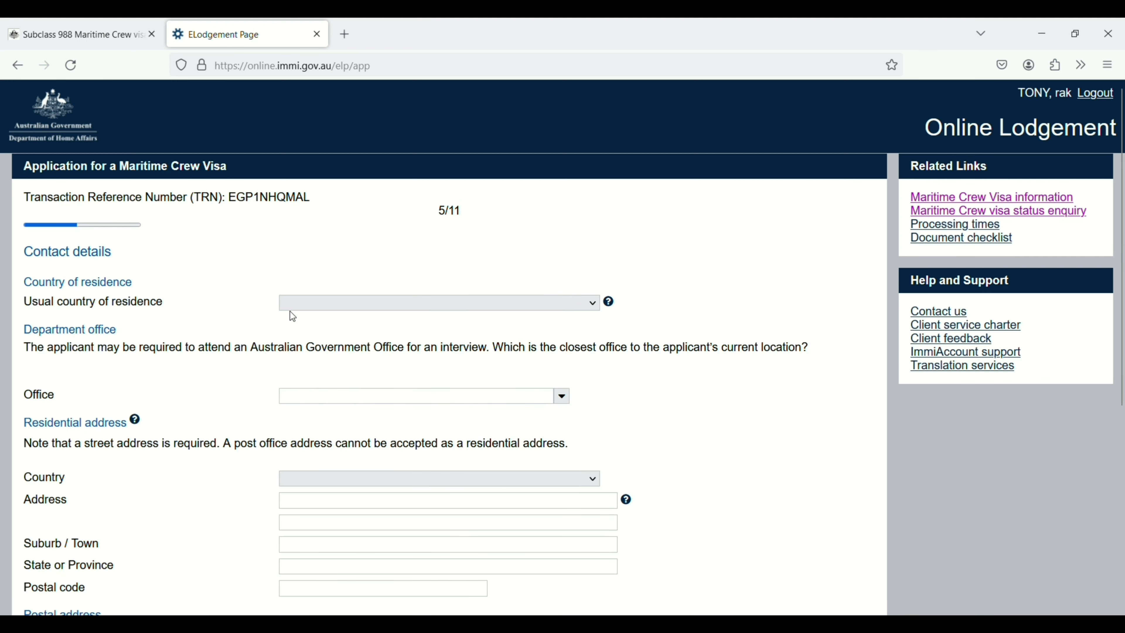
click(592, 305)
click(543, 306)
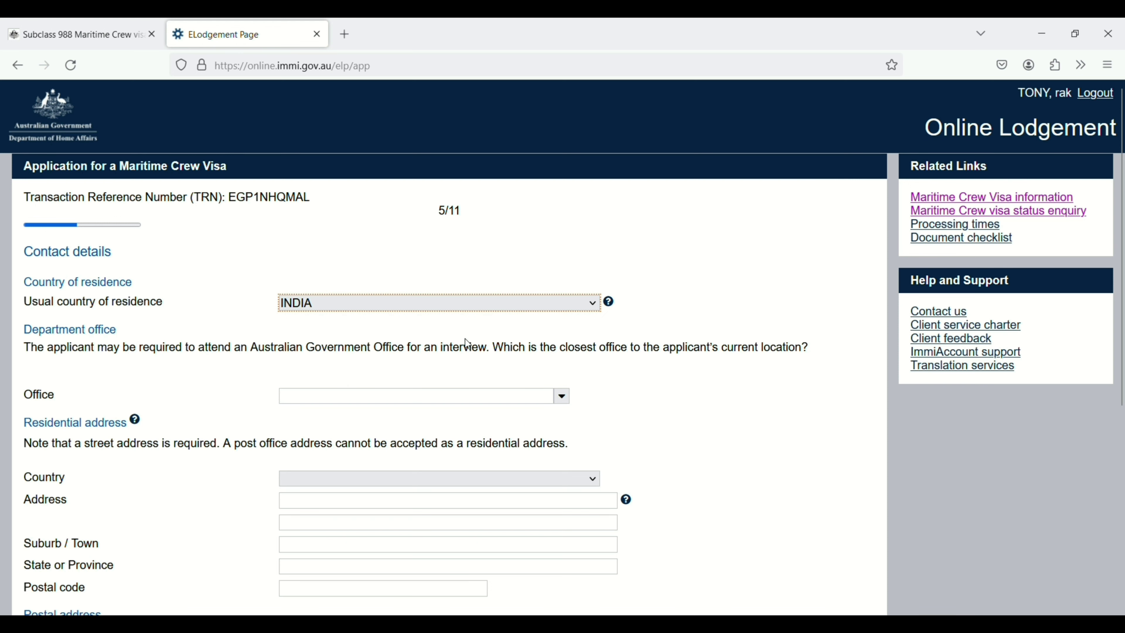
scroll(465, 339, down, 2)
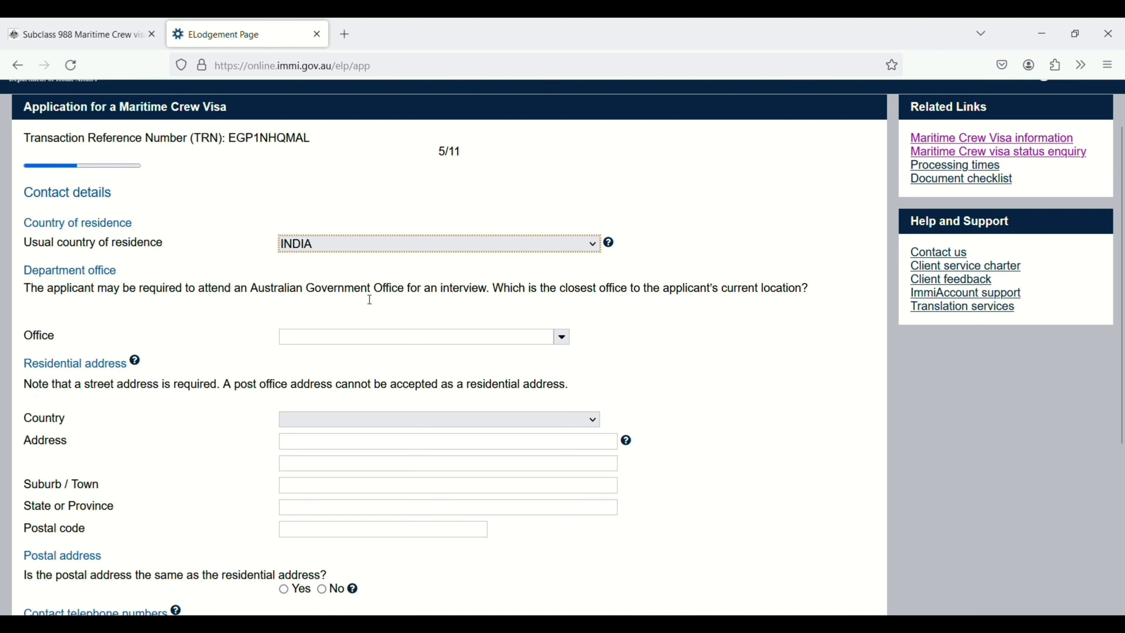
click(561, 337)
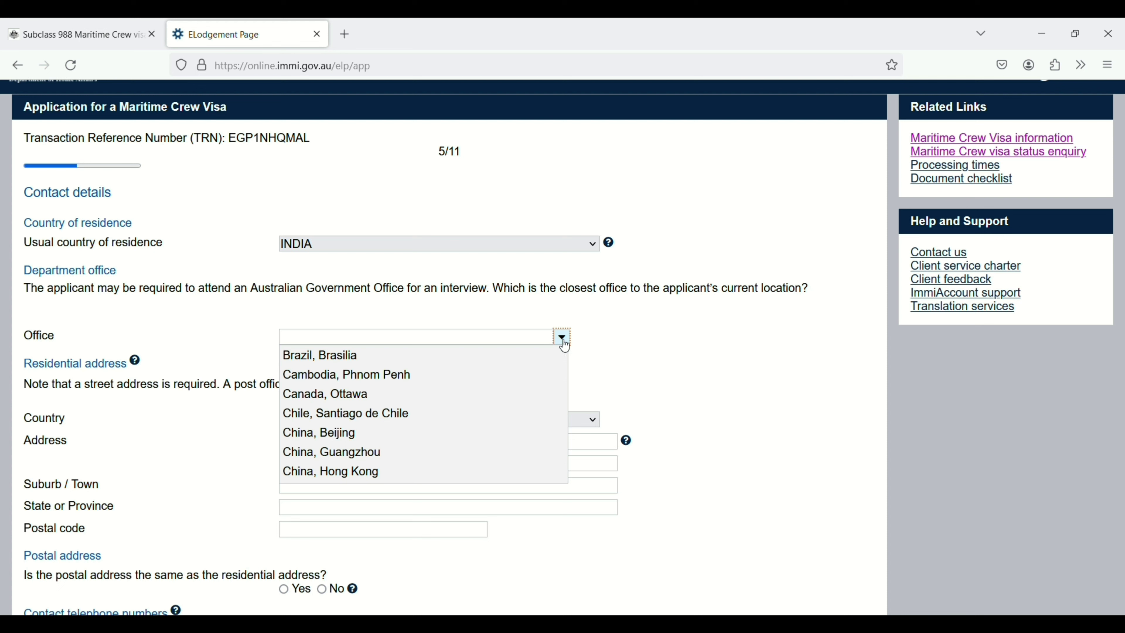
text(in)
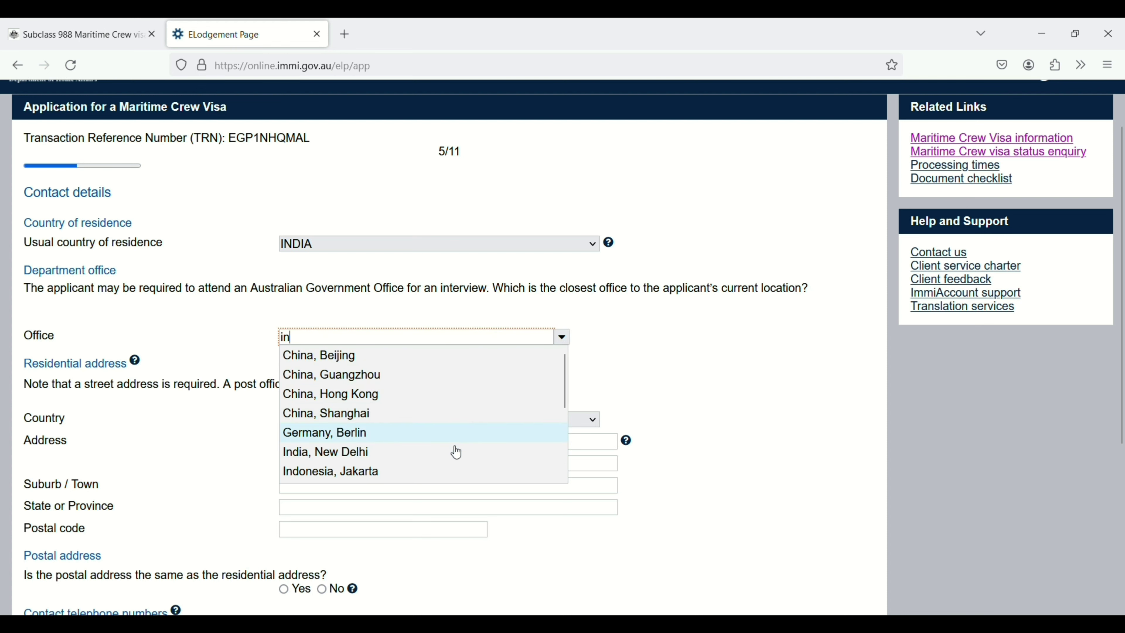
click(452, 459)
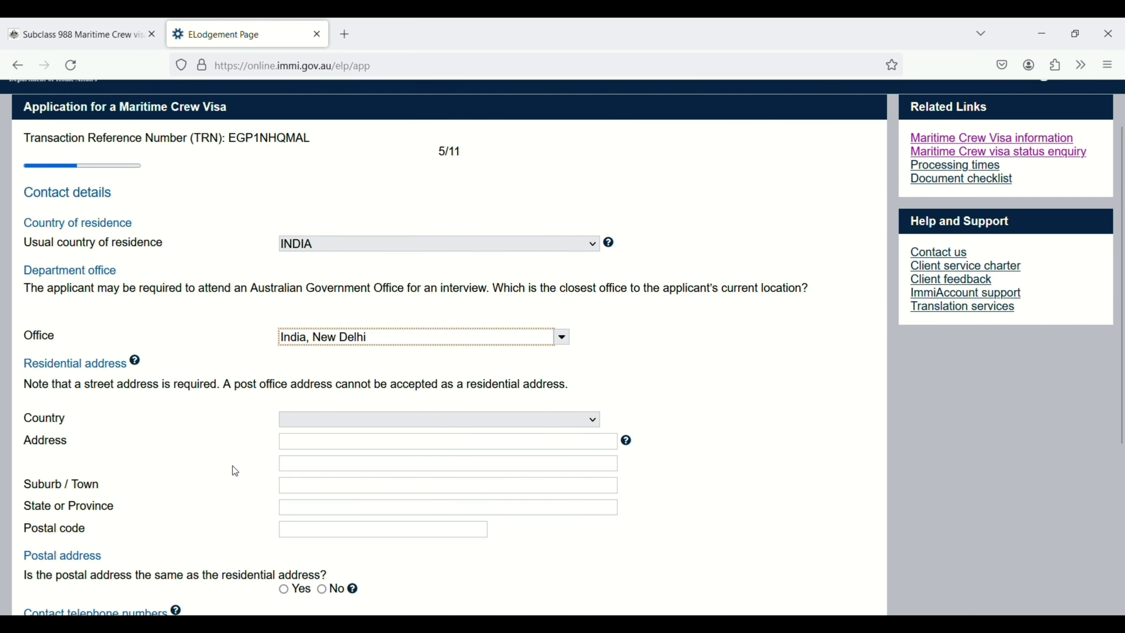
Answer Yes that the postal address matches the residential address
scroll(232, 466, down, 3)
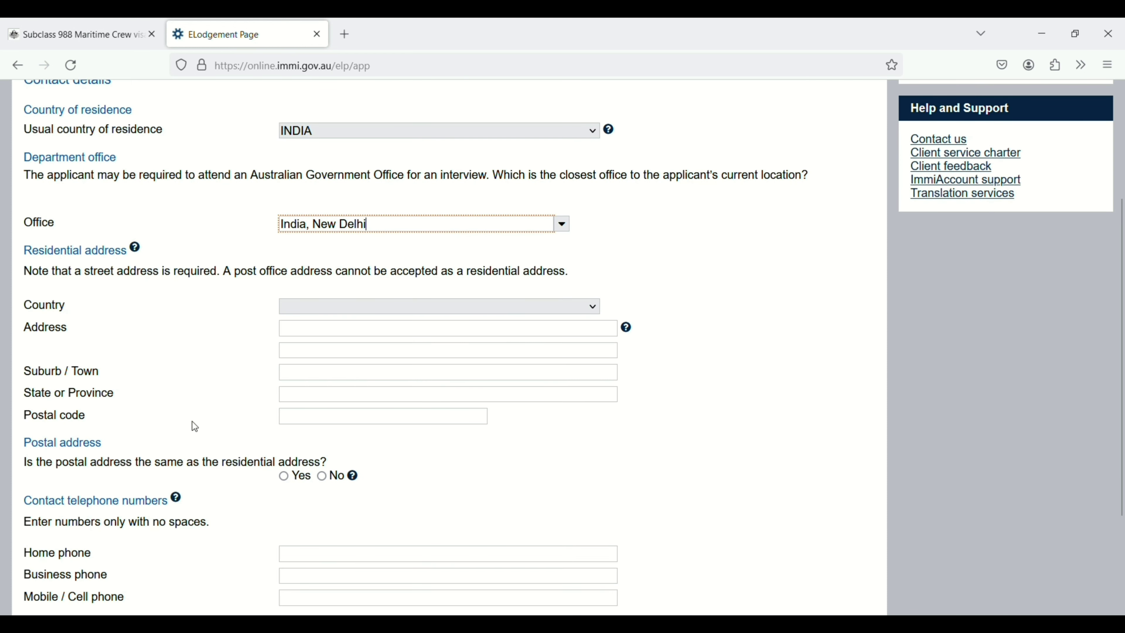
scroll(216, 447, down, 3)
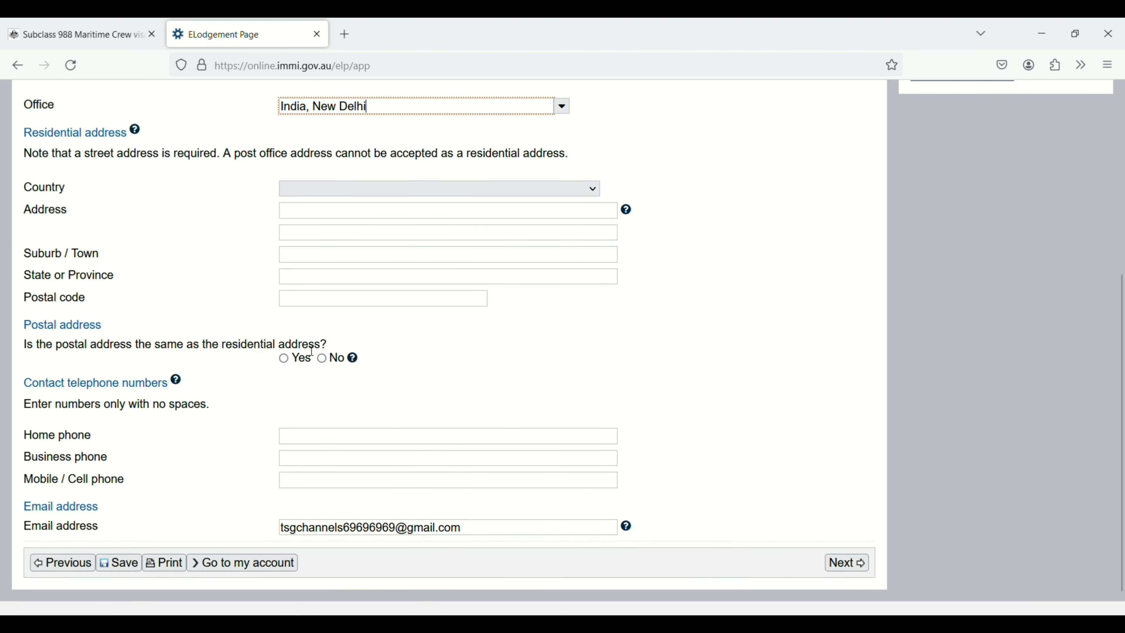
click(284, 358)
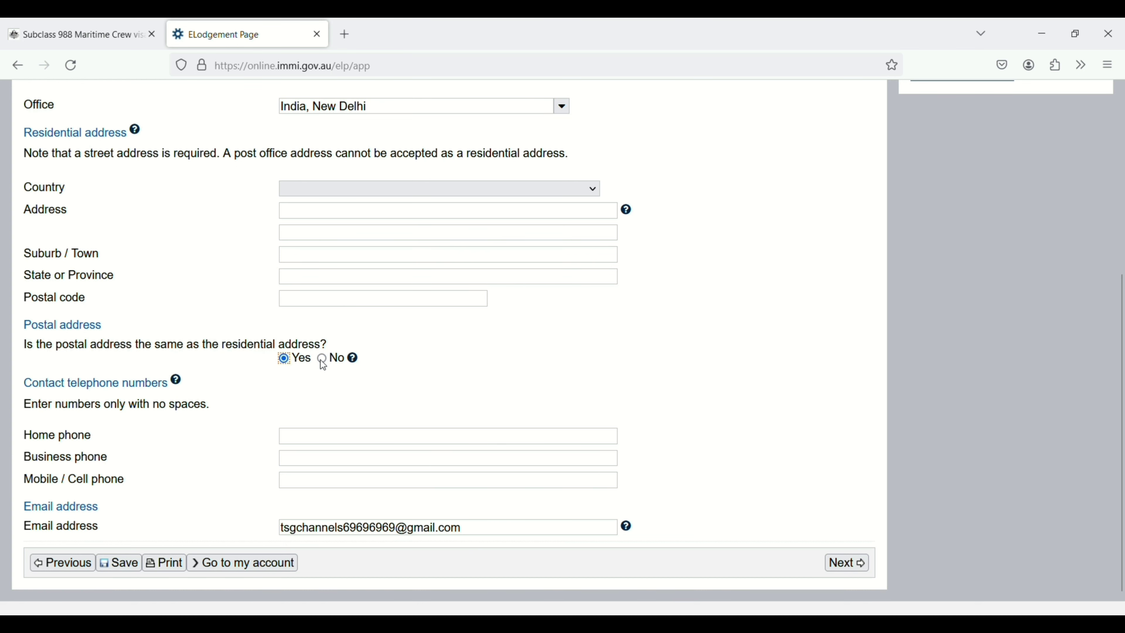
click(322, 358)
click(283, 358)
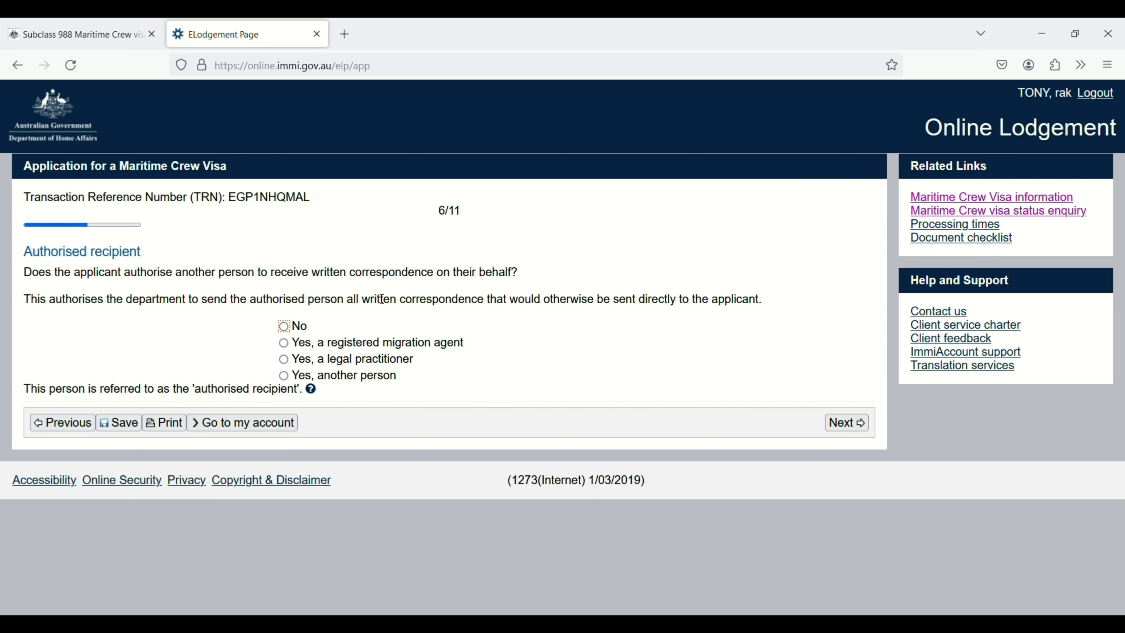
click(284, 326)
Answer No to an authorised recipient and move past the Education page to Employment
click(836, 539)
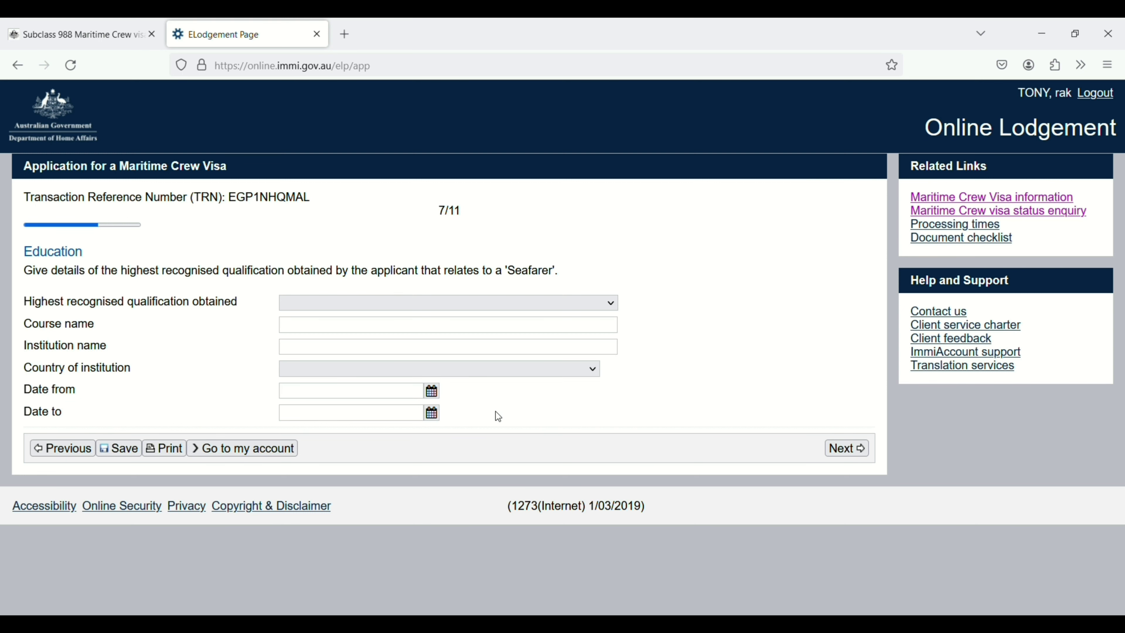
click(846, 448)
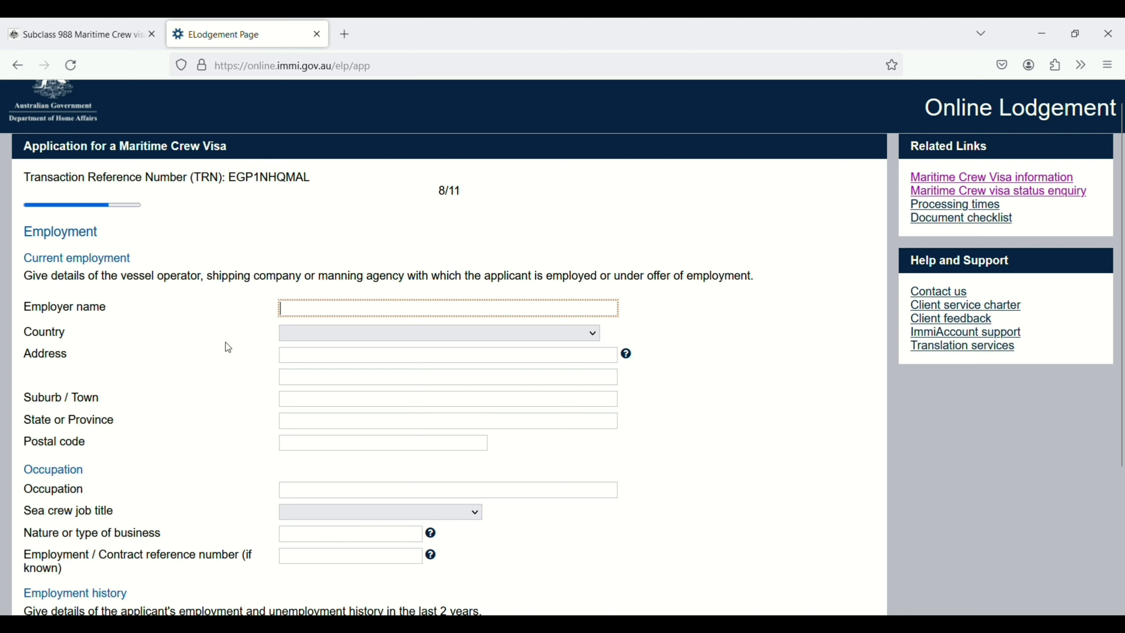
scroll(225, 343, down, 2)
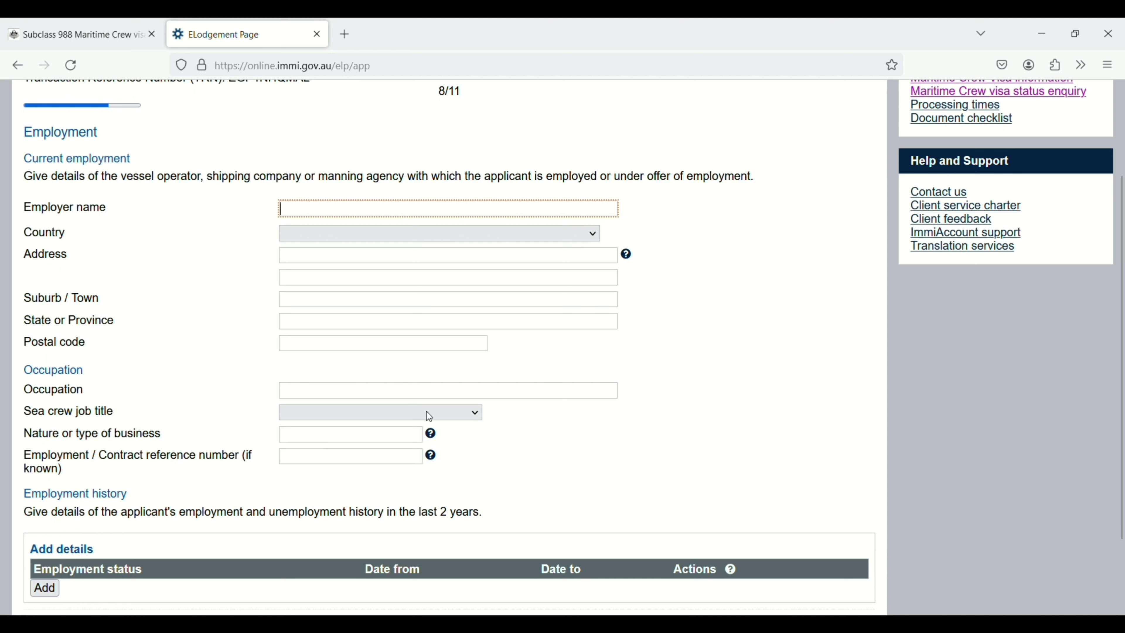
Enter Deck Officer as sea crew job title, 'shipping' as business nature, reference number 8
click(475, 417)
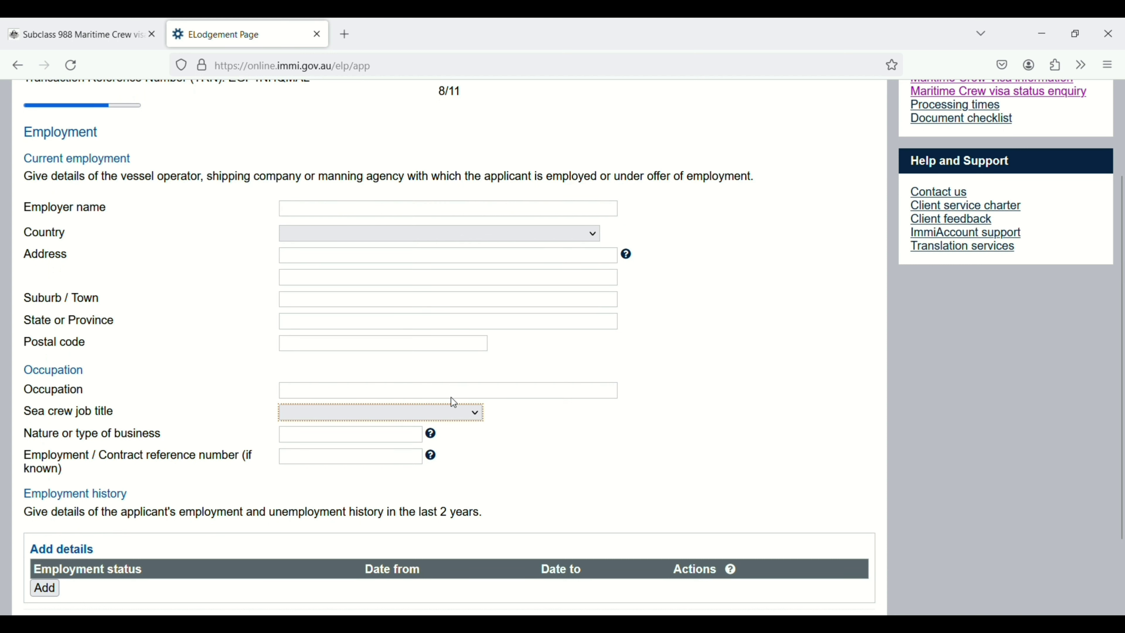
key(d)
click(327, 442)
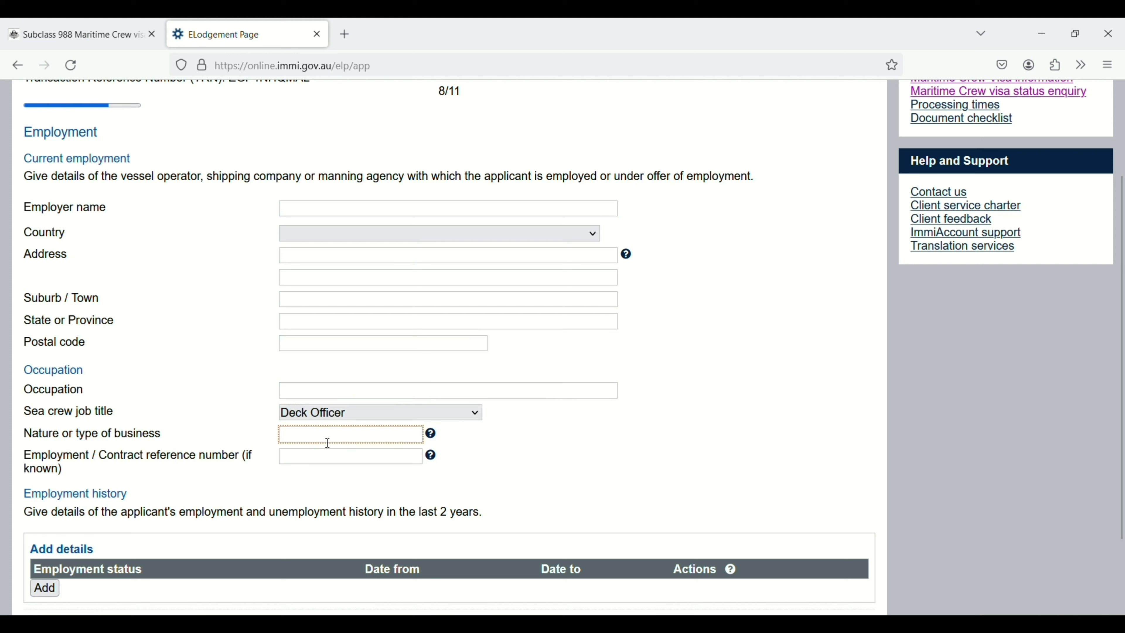
text(shipping)
key(Tab)
text(8)
scroll(498, 461, down, 2)
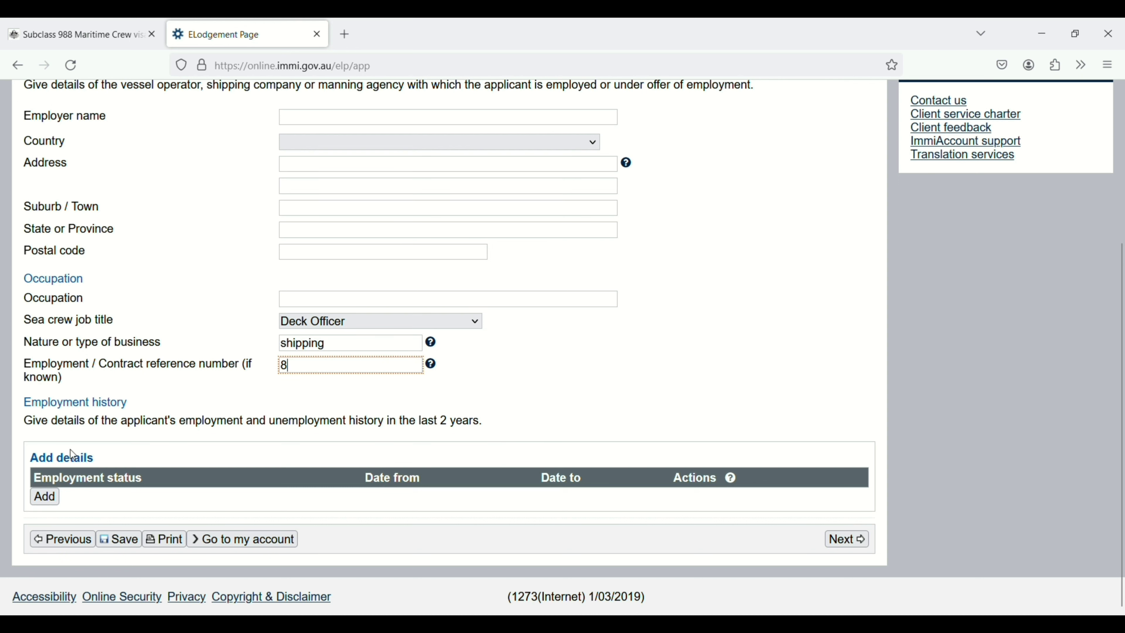
Add an employment history entry with the employment status set to Employed
click(45, 496)
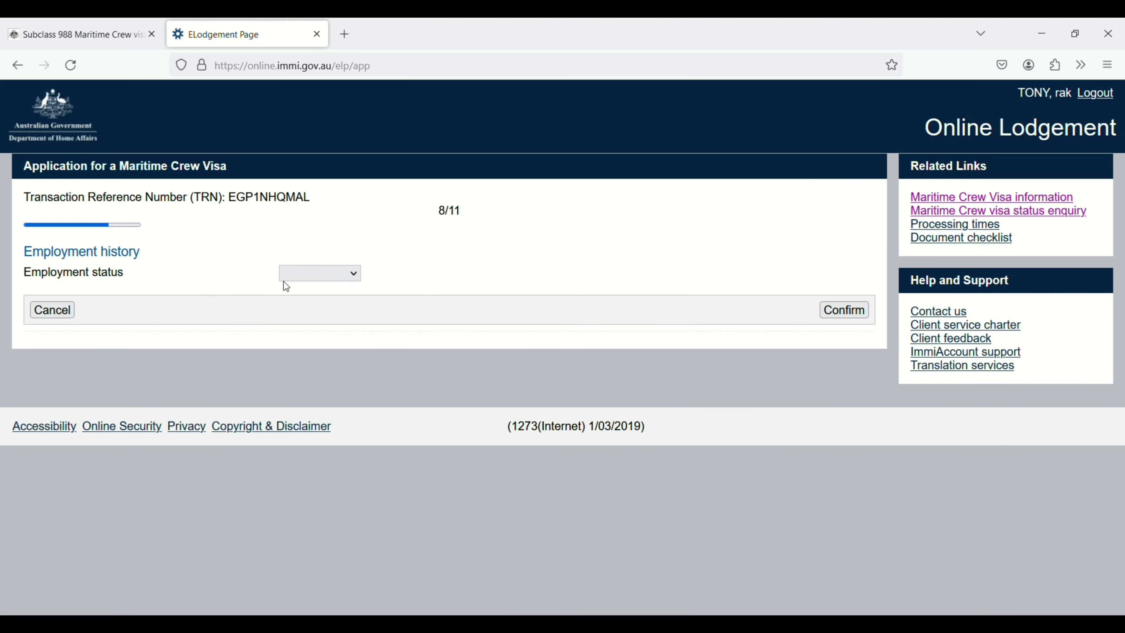
click(357, 273)
click(329, 327)
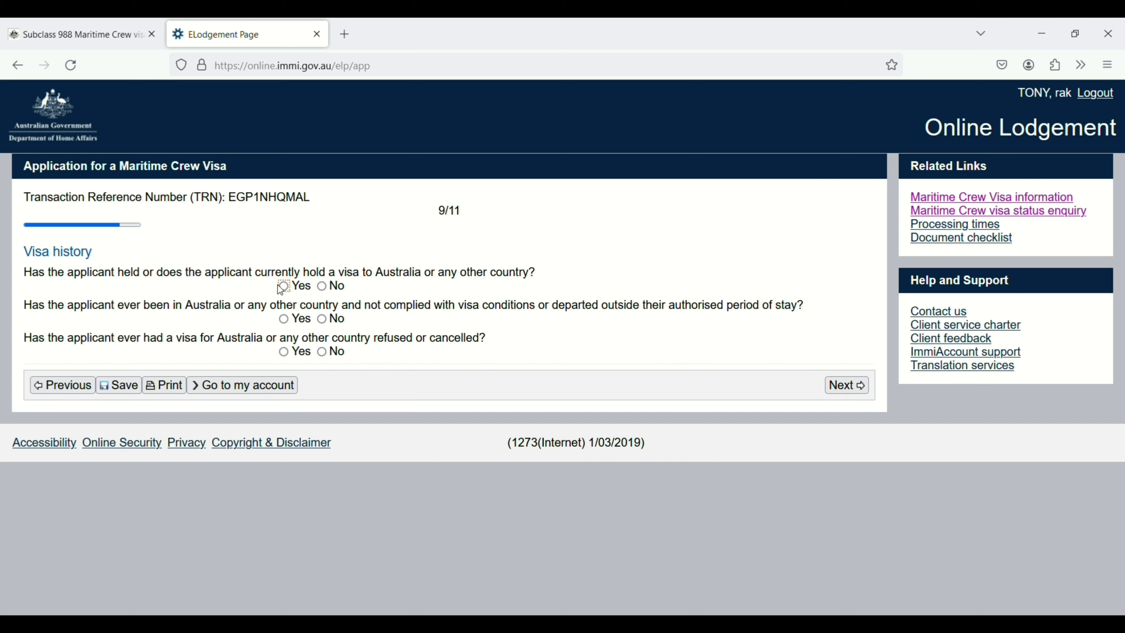
Answer No to all three visa history questions and continue to Character declarations
click(322, 286)
click(322, 319)
click(321, 351)
click(844, 386)
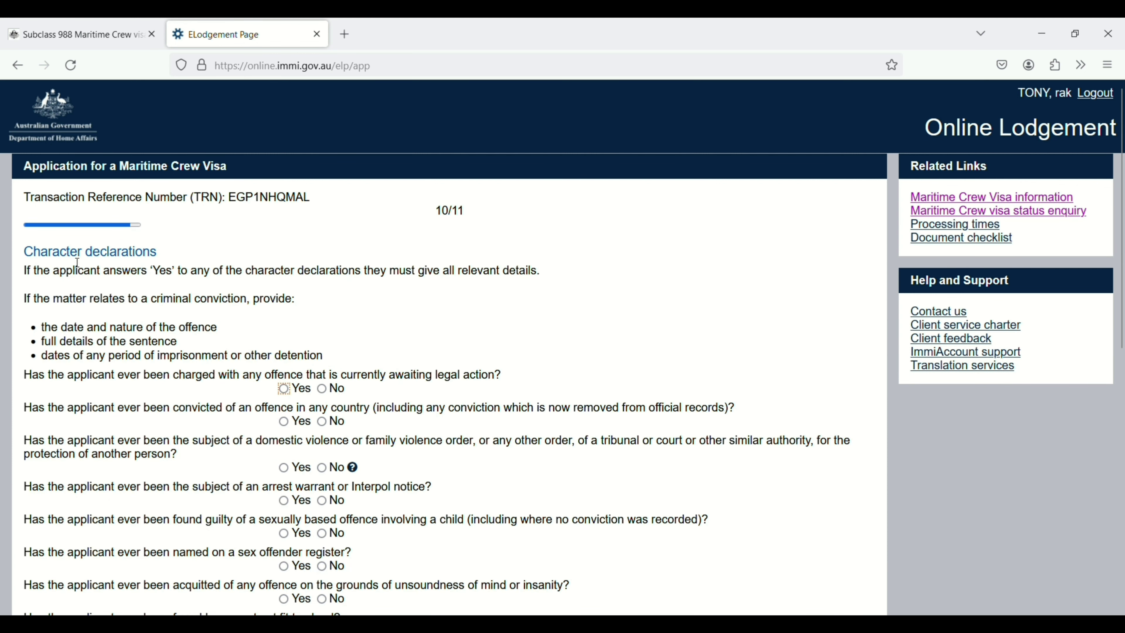
Answer No to the people smuggling character declaration question
scroll(159, 317, down, 5)
scroll(222, 332, up, 5)
scroll(302, 348, down, 9)
scroll(97, 472, down, 2)
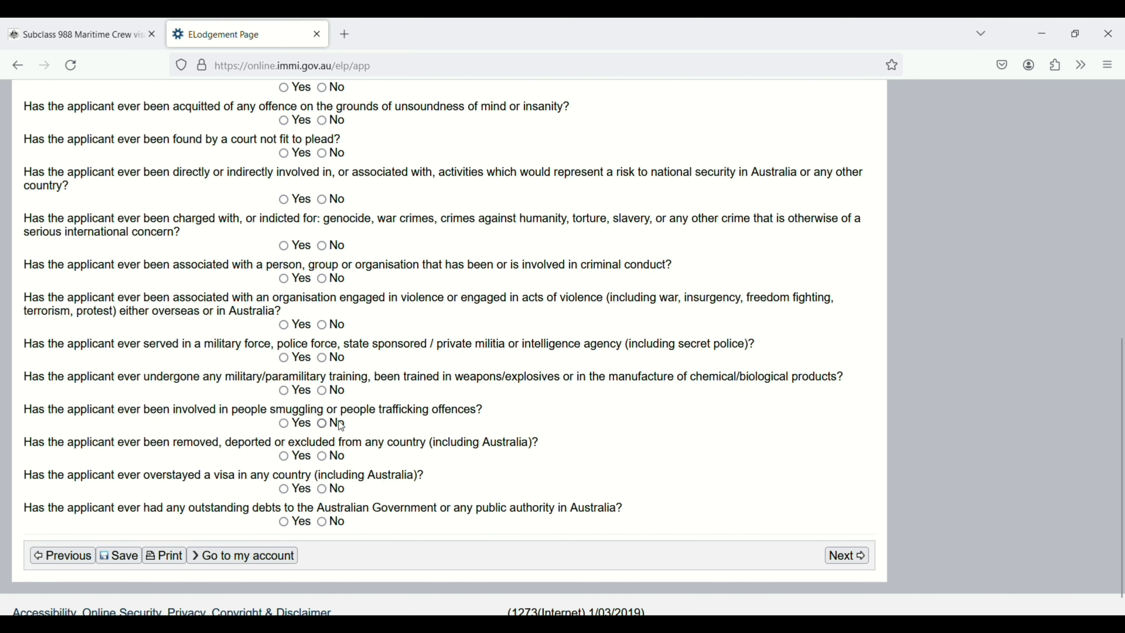
click(322, 423)
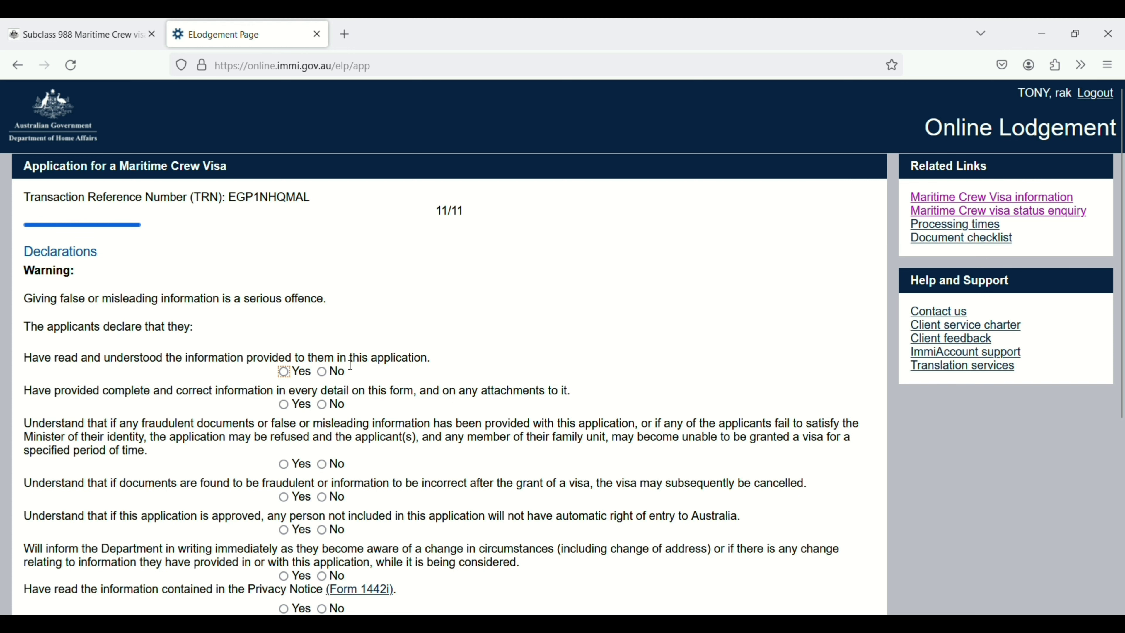
Submit the declaration answers and confirm the warning about No answers to reach the Review Page
scroll(415, 434, down, 3)
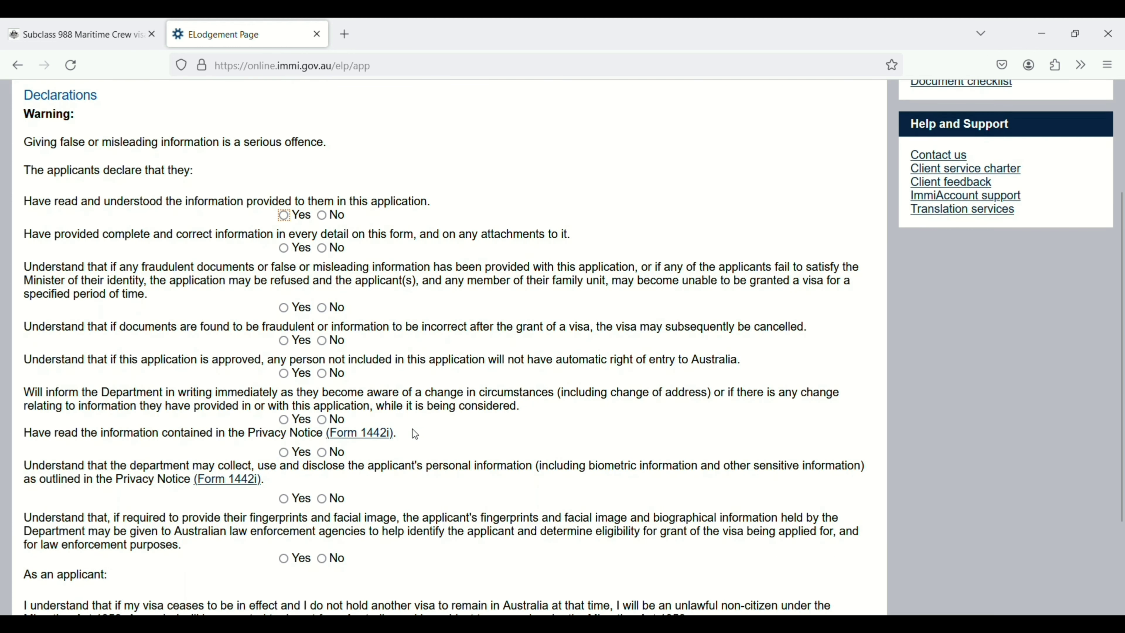
scroll(416, 434, down, 3)
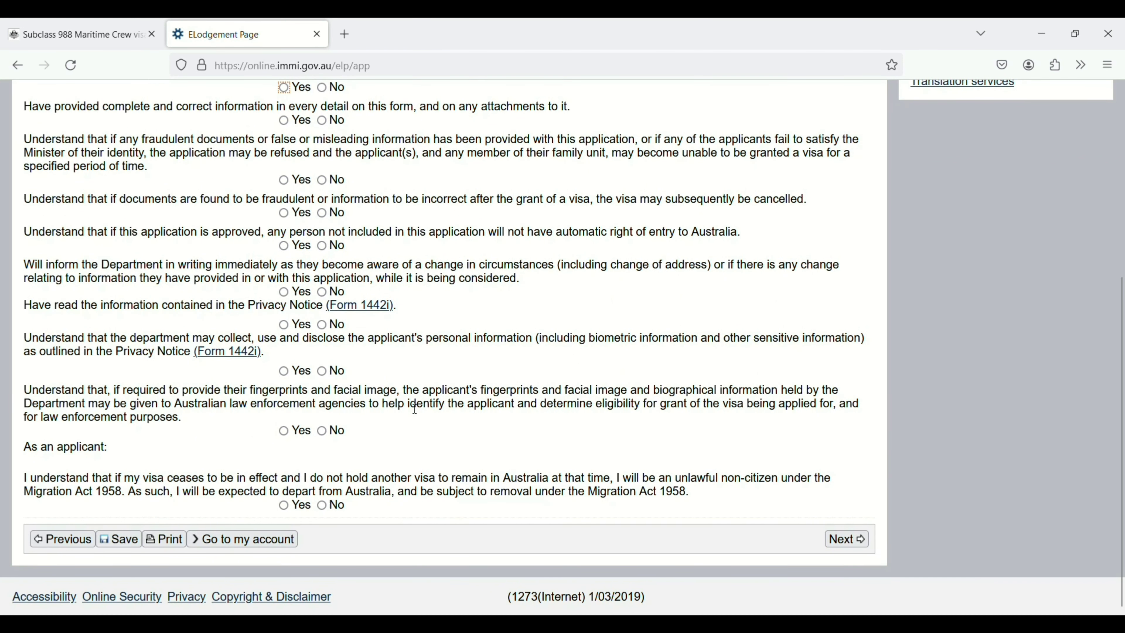
click(844, 539)
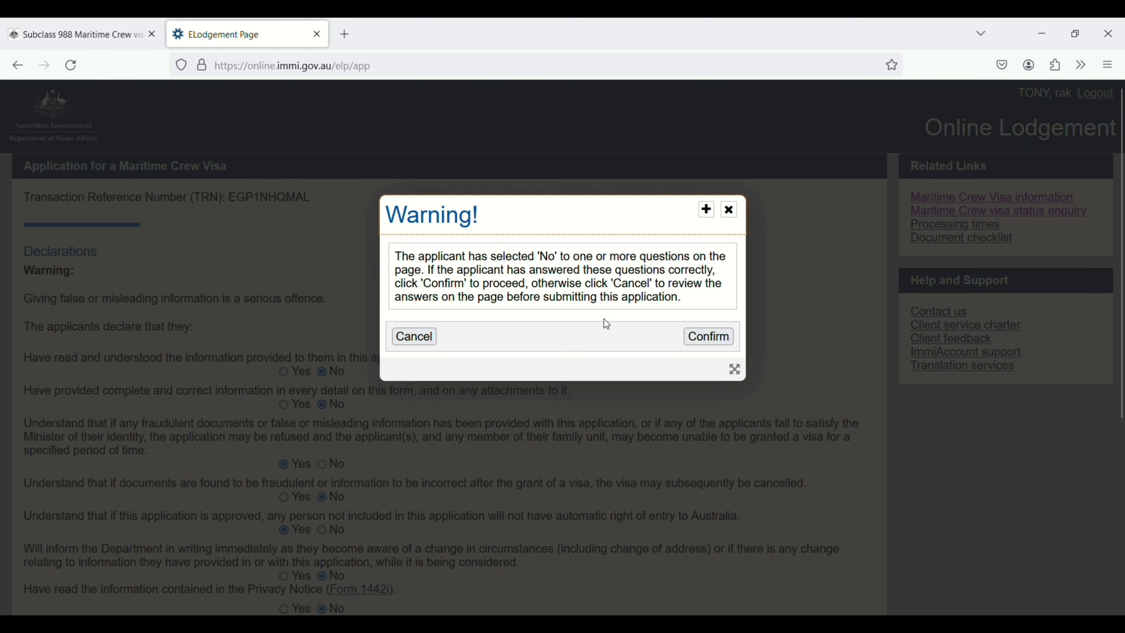
click(701, 339)
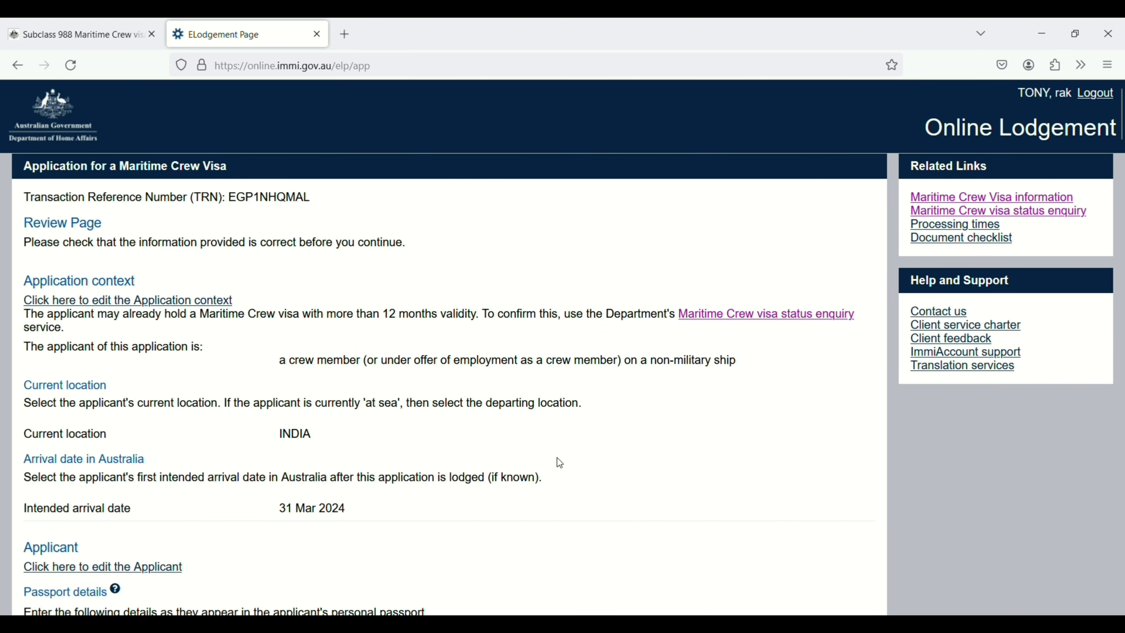
scroll(559, 461, down, 20)
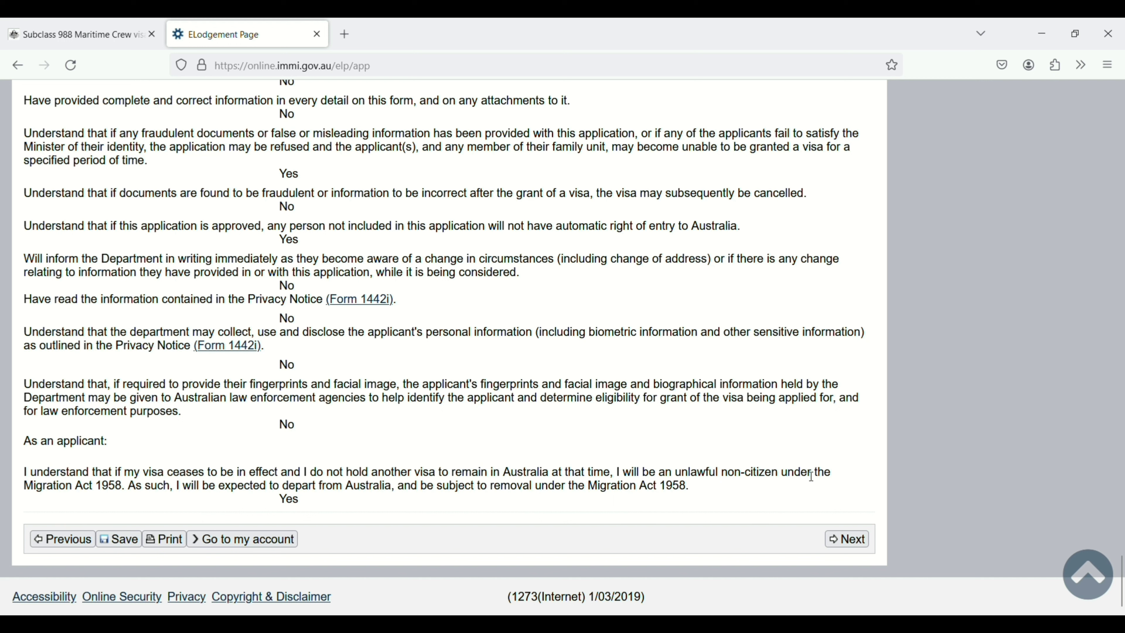
Continue from the Review Page to the attachments page, which lists Travel Document Bio-data as required
click(845, 538)
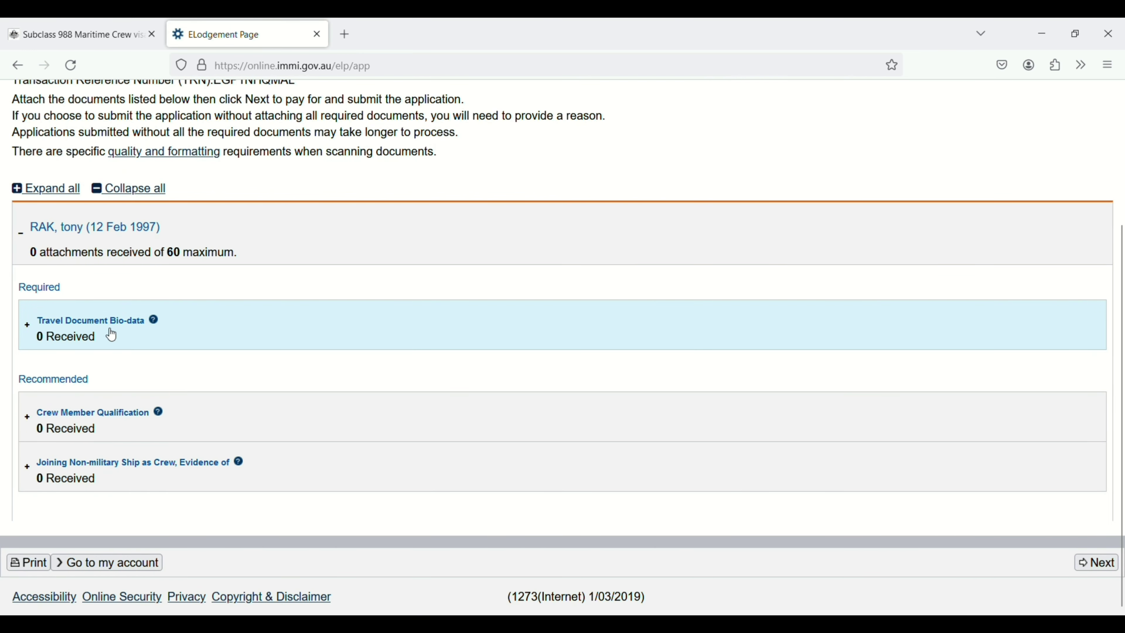
Expand the Travel Document Bio-data attachment and choose Passport as its Document Type
click(111, 336)
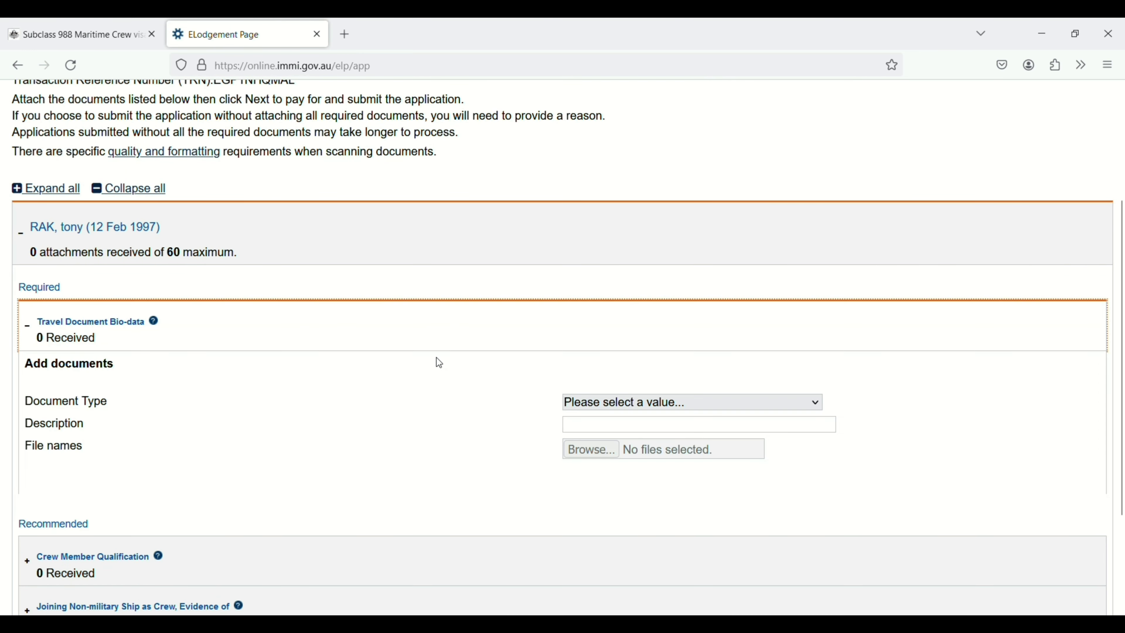
click(733, 403)
click(623, 433)
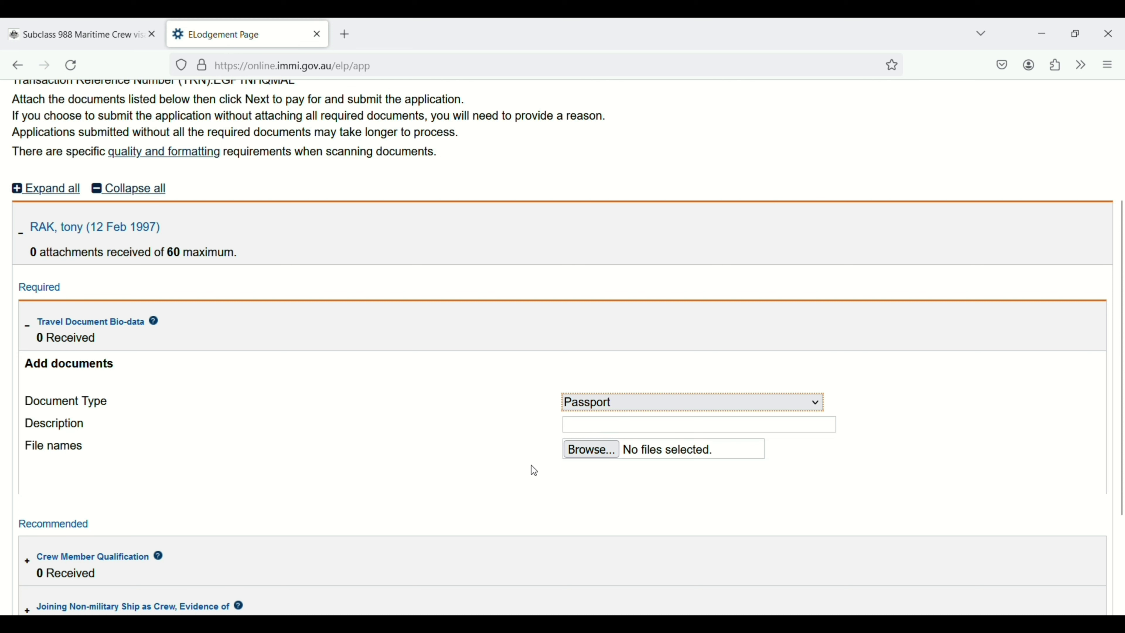
scroll(532, 469, down, 3)
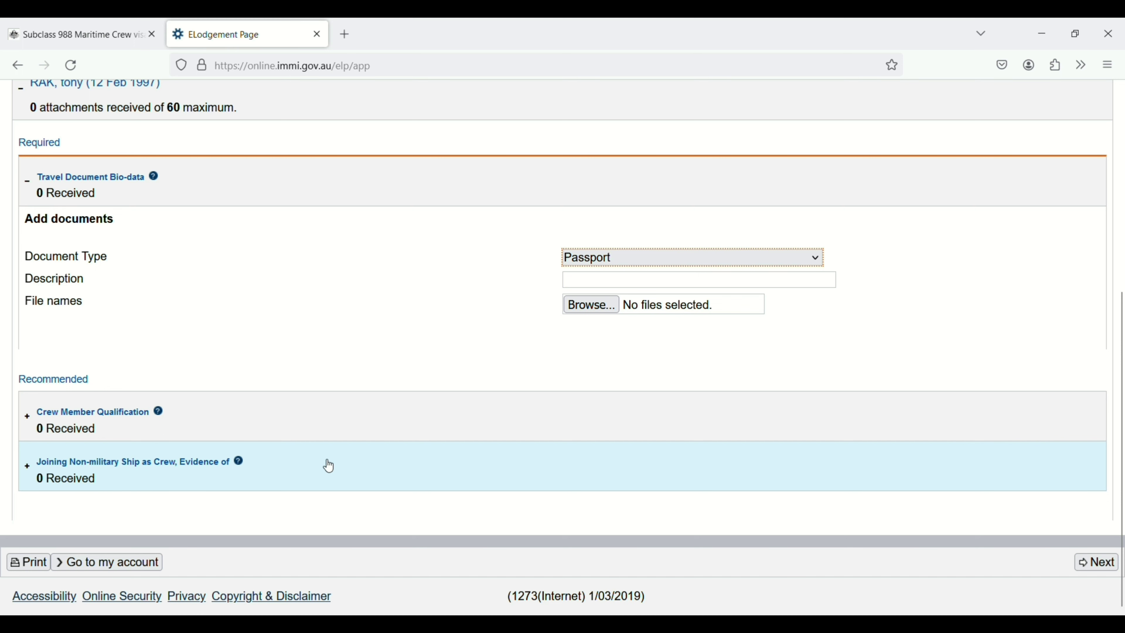
scroll(328, 466, up, 6)
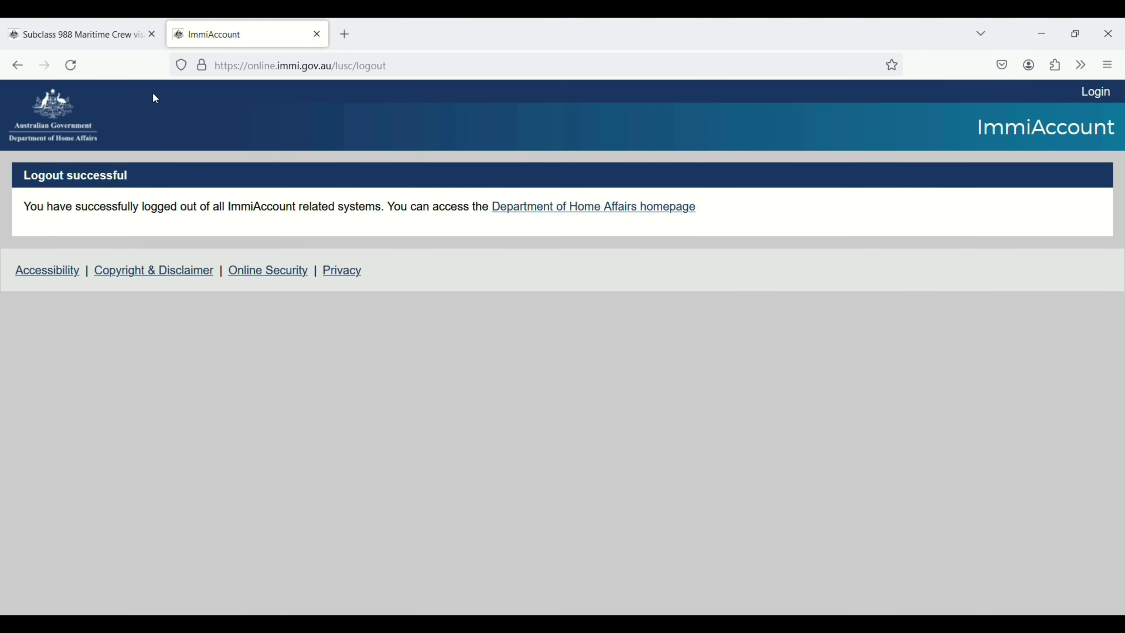
Return to the Subclass 988 Maritime Crew visa information page
click(109, 41)
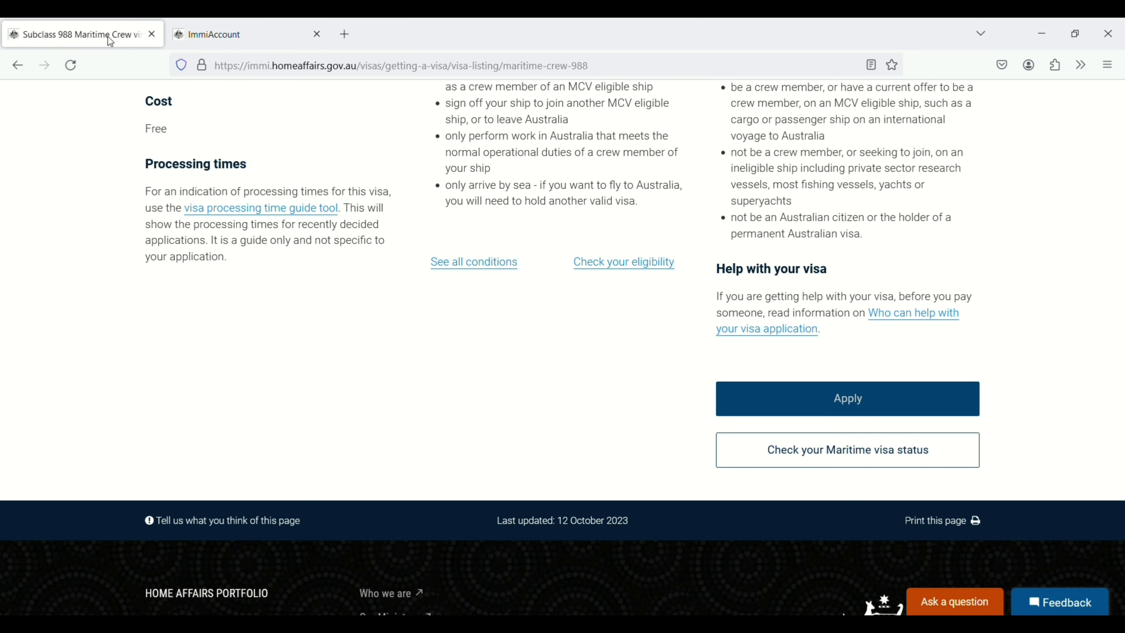
scroll(388, 162, down, 2)
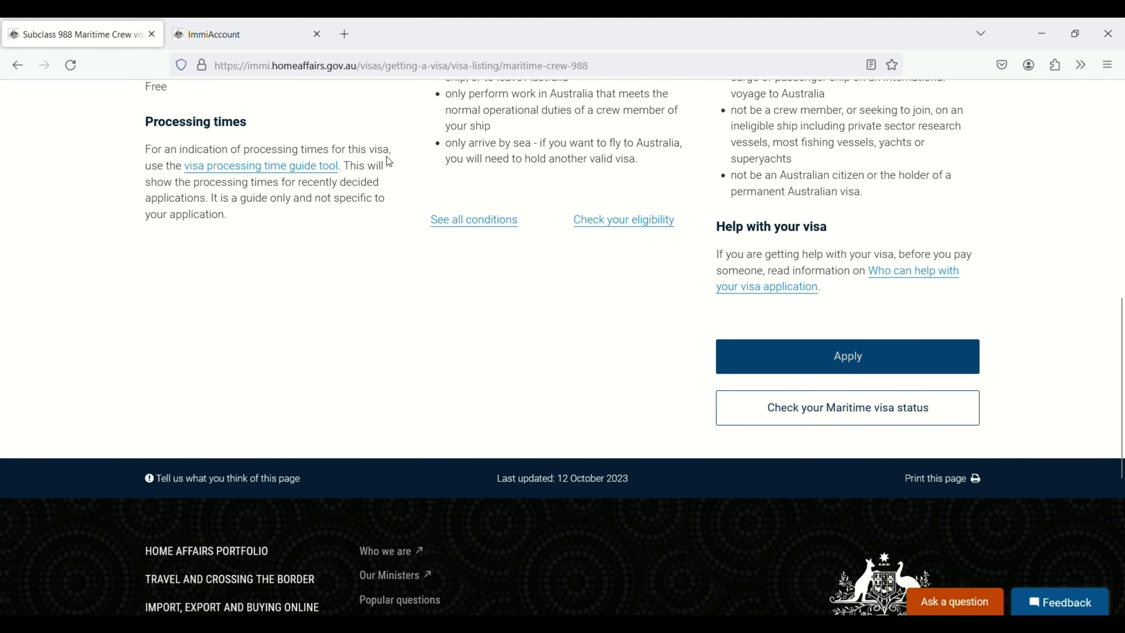
key(ctrl+a)
scroll(387, 157, up, 7)
click(353, 259)
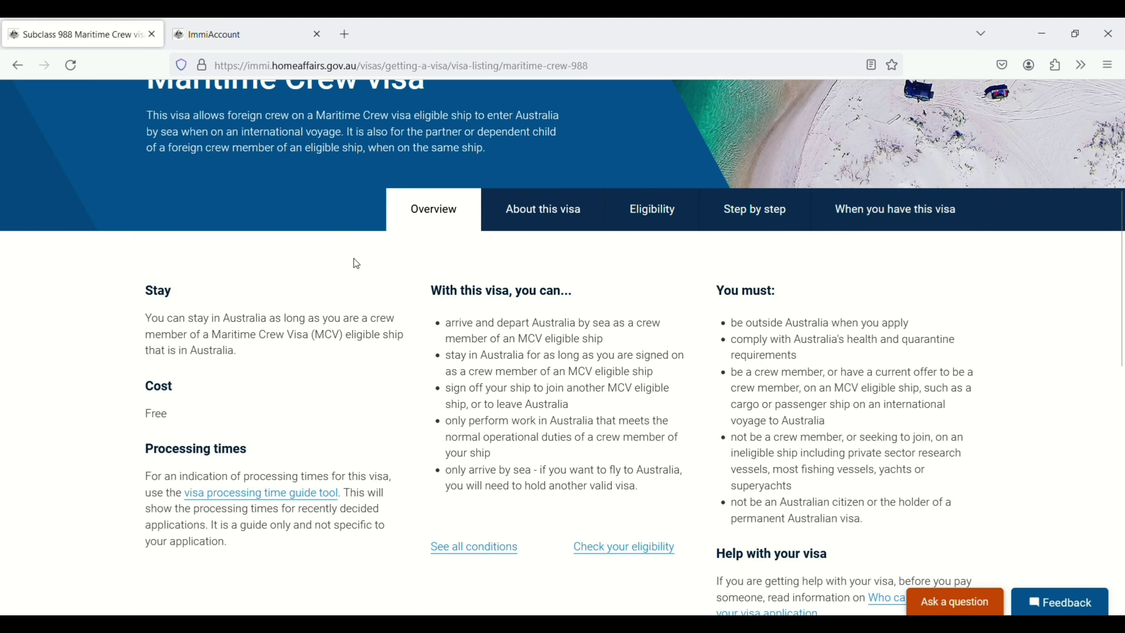
scroll(354, 262, up, 3)
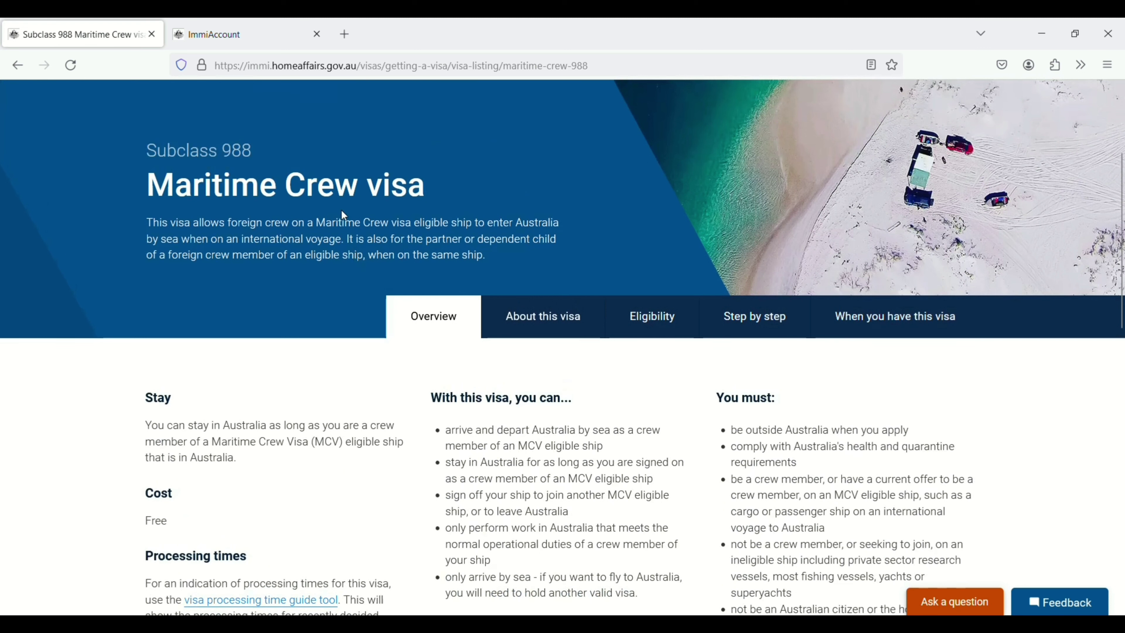
Show the Step by step guide and read through Step 1, Before you apply
click(754, 316)
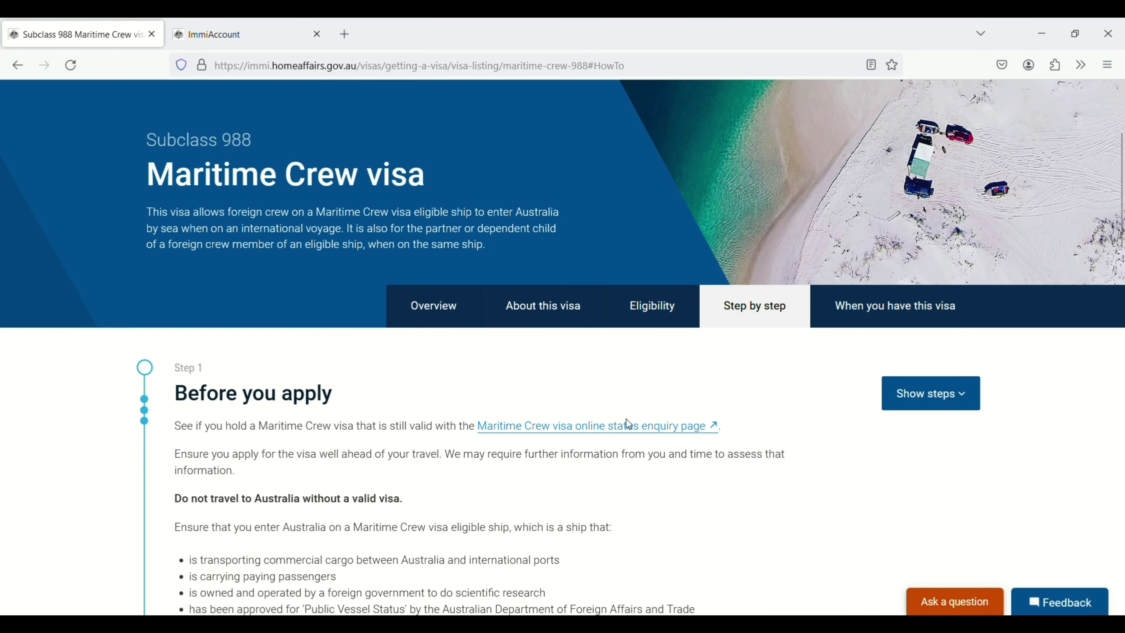
scroll(625, 423, down, 3)
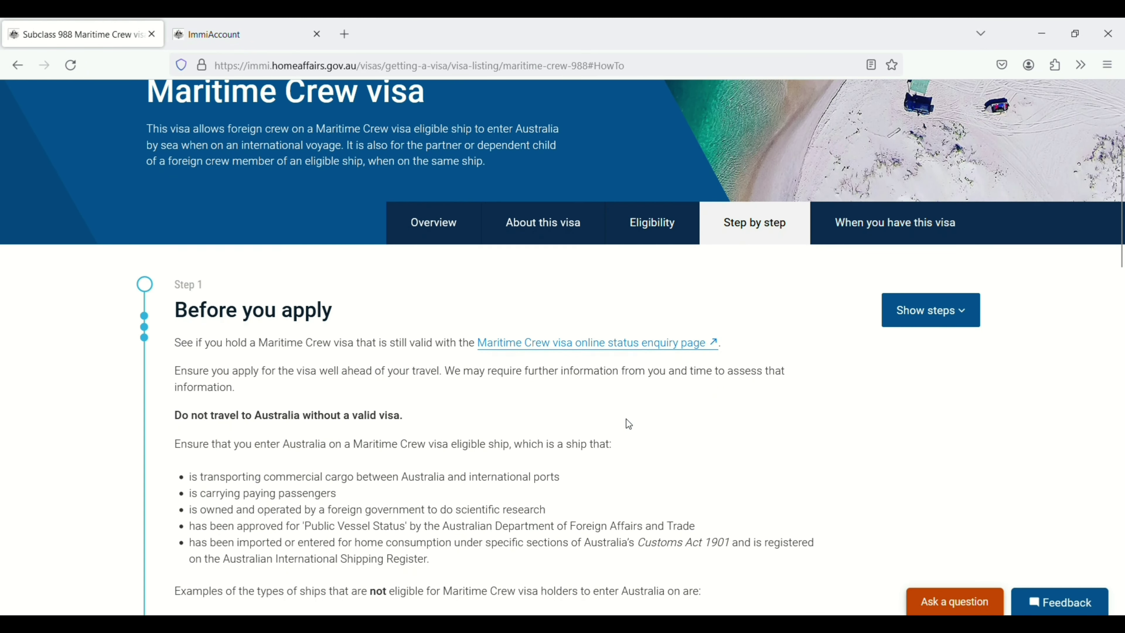
scroll(627, 421, down, 5)
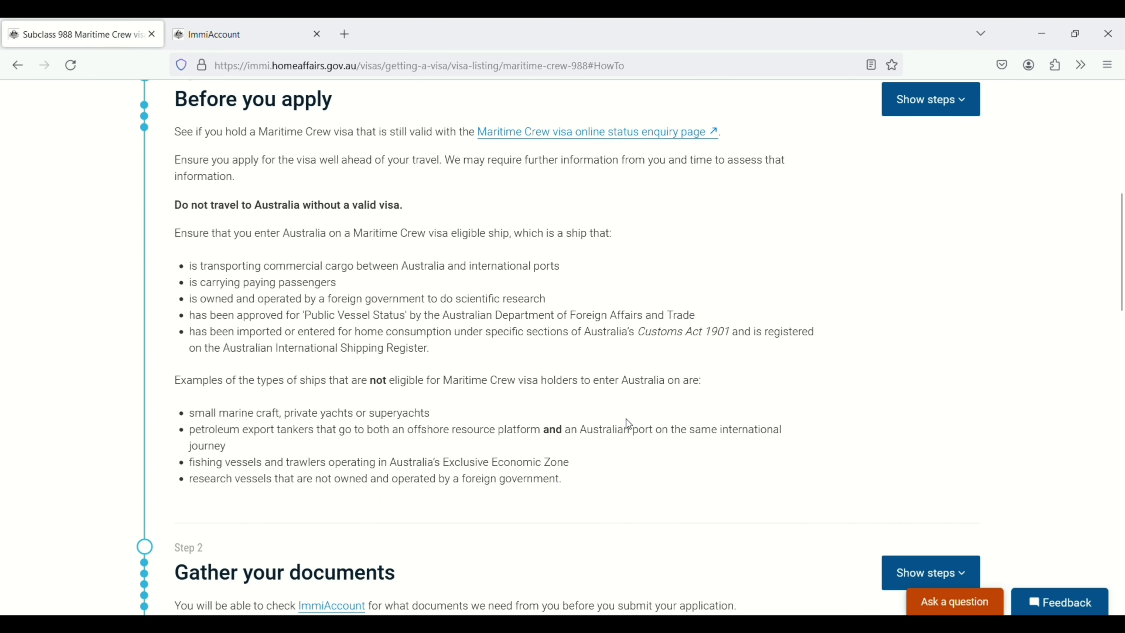